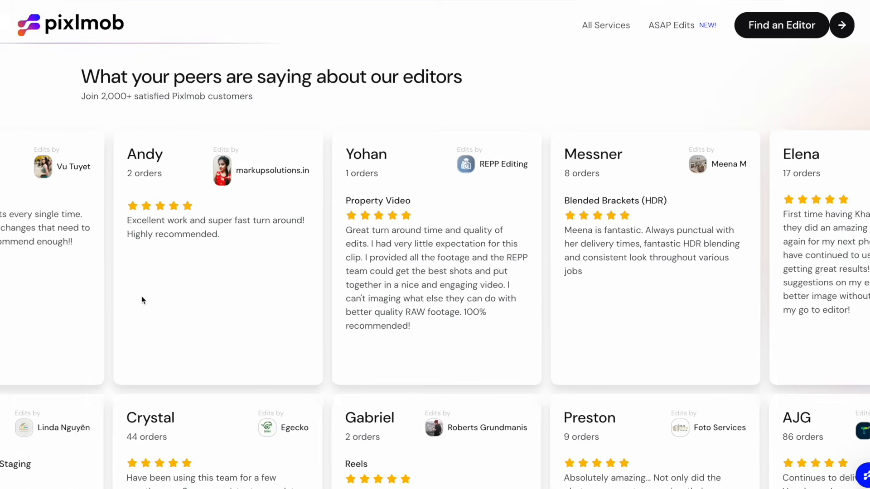
Scroll through the Pixlmob editor reviews, then load pixlmob.com/irep in Chrome.
scroll(142, 299, down, 2)
scroll(141, 299, down, 3)
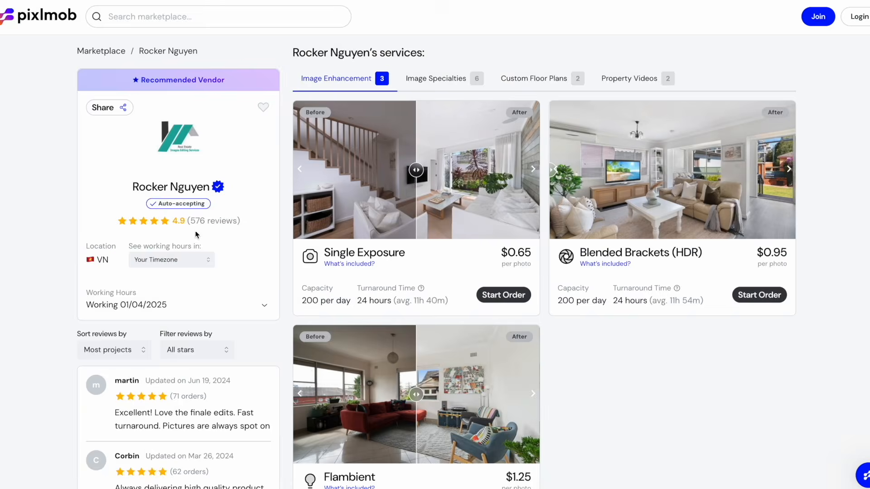
mouse_move(165, 221)
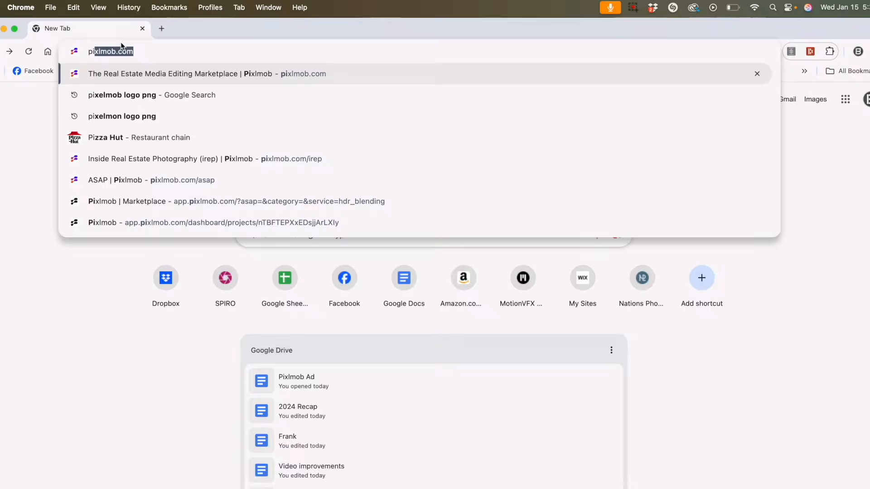
text(xlmob.com)
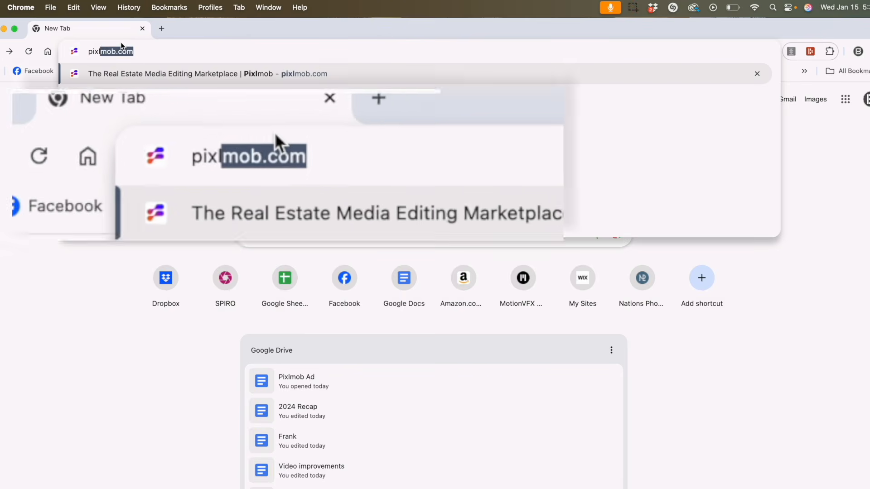
text(/irep)
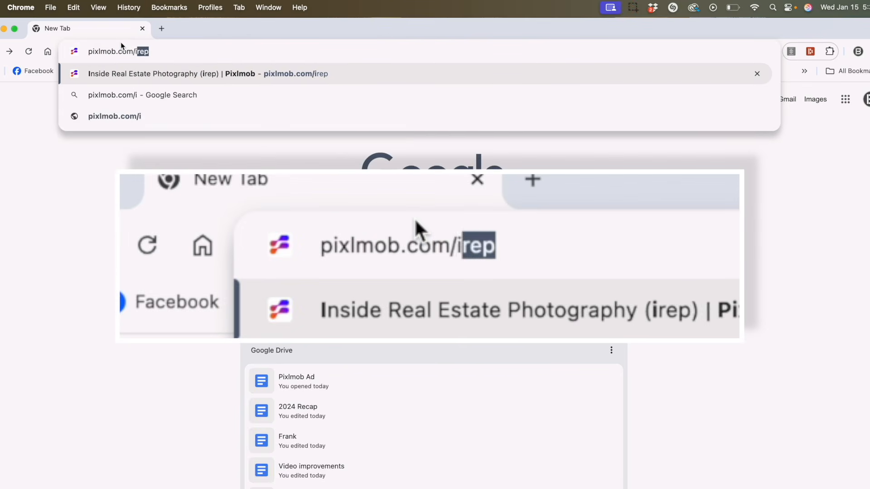
key(Return)
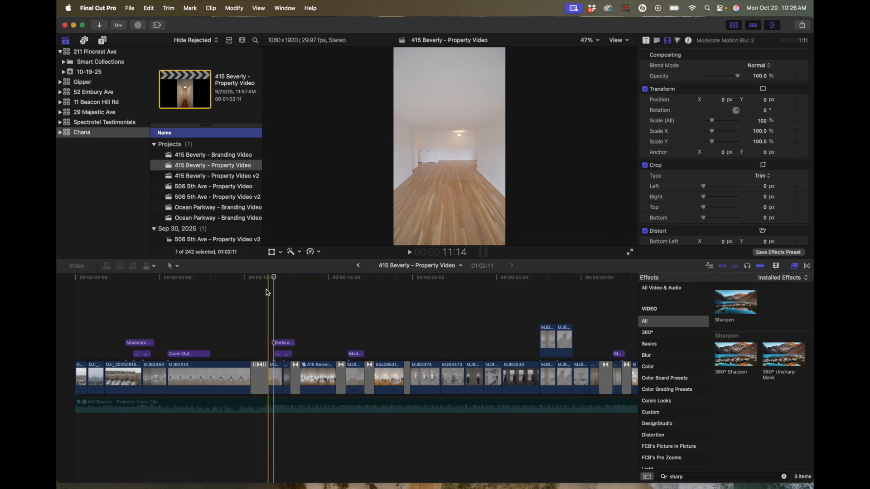
key(l)
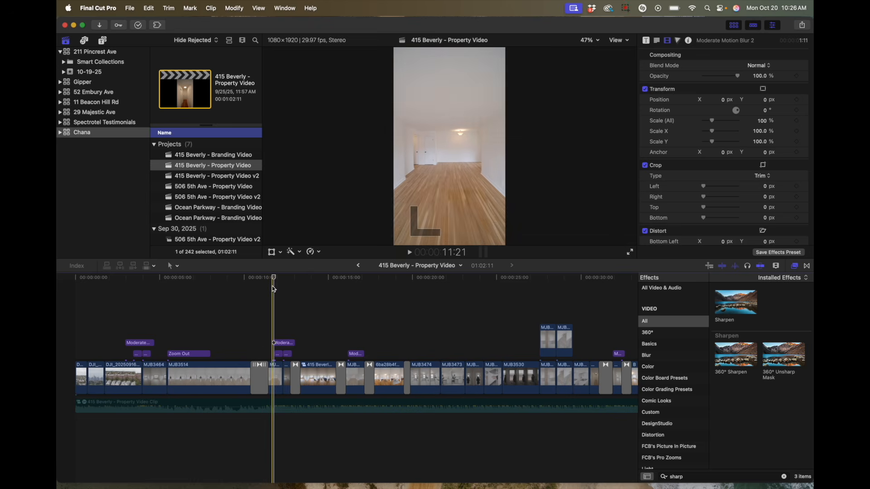
click(627, 252)
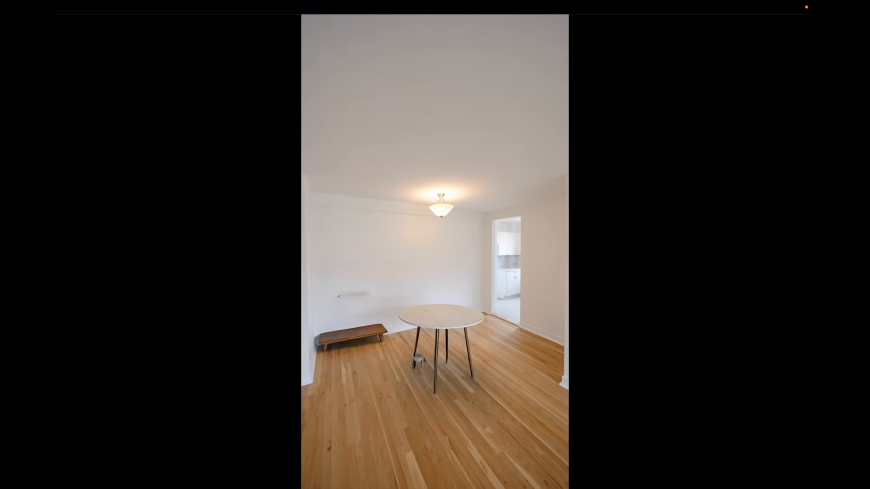
key(Escape)
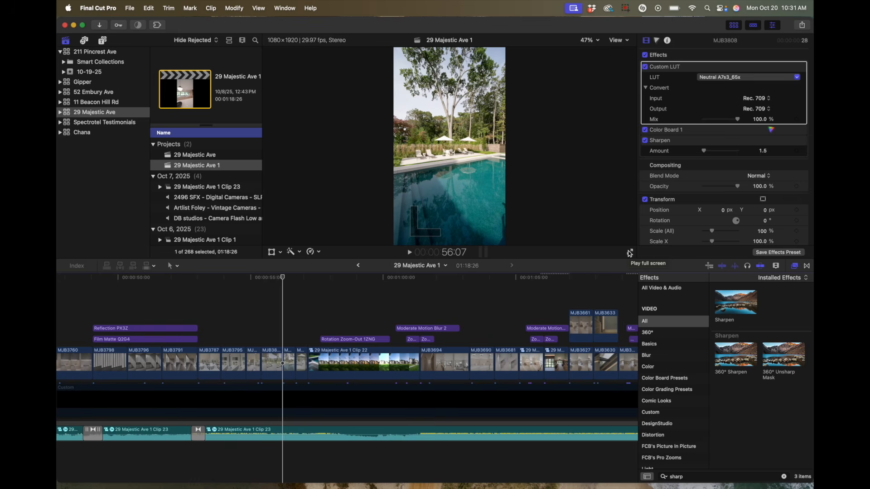
click(629, 253)
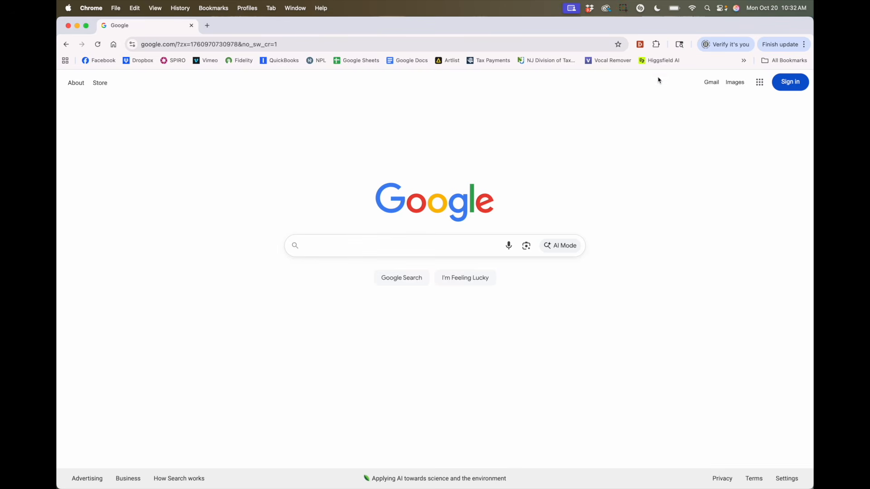
Open Higgsfield AI from the bookmarks bar and select its address.
click(653, 64)
triple_click(187, 45)
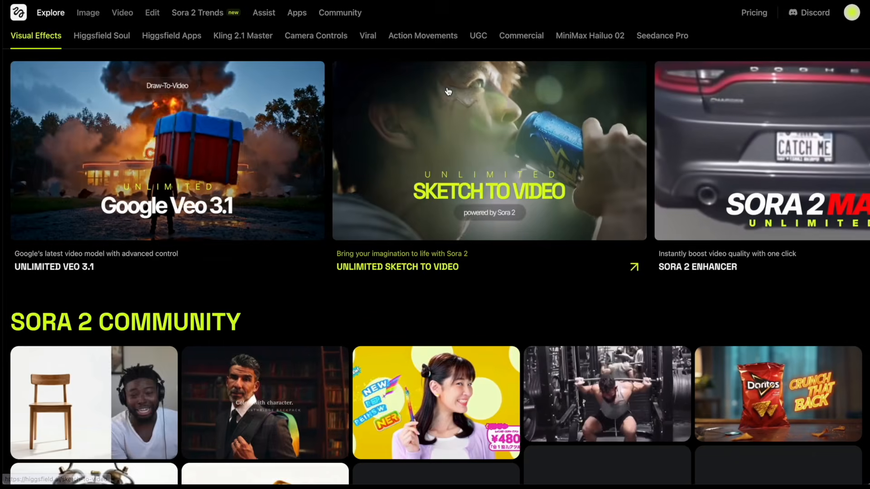
Scroll up and down the Higgsfield Explore showcase of effects and community videos.
scroll(248, 288, down, 2)
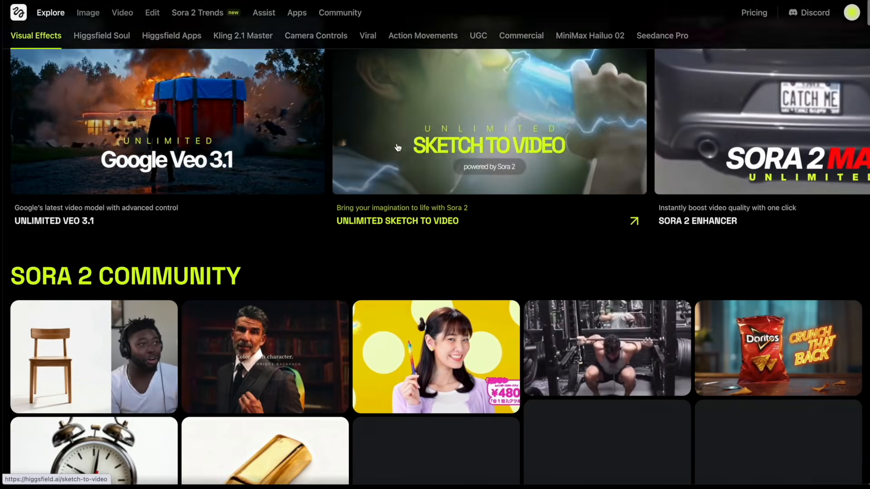
scroll(200, 144, up, 2)
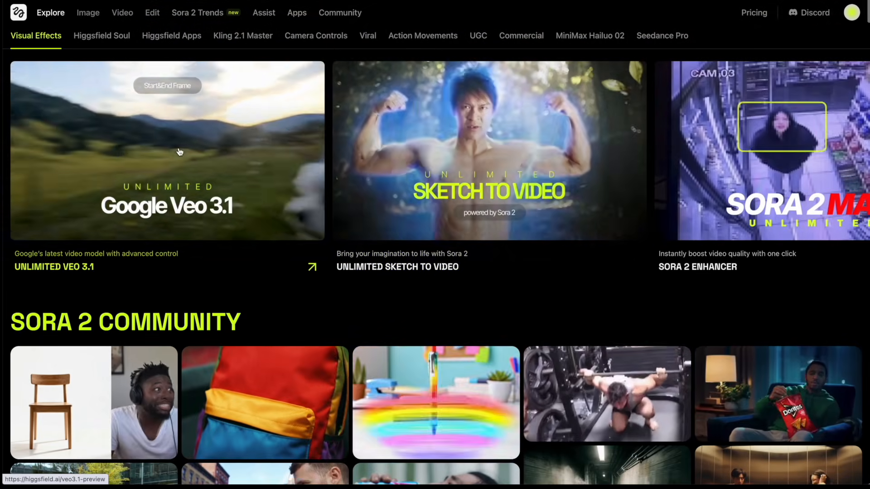
scroll(260, 249, down, 2)
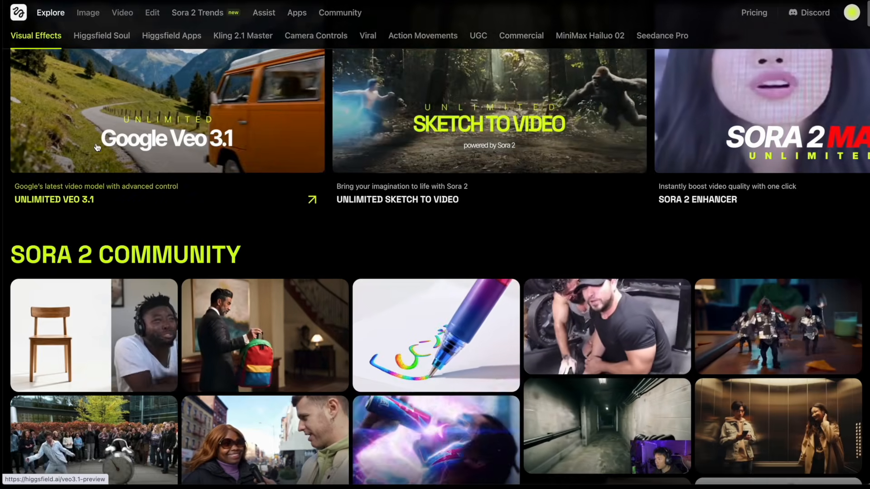
scroll(91, 253, down, 8)
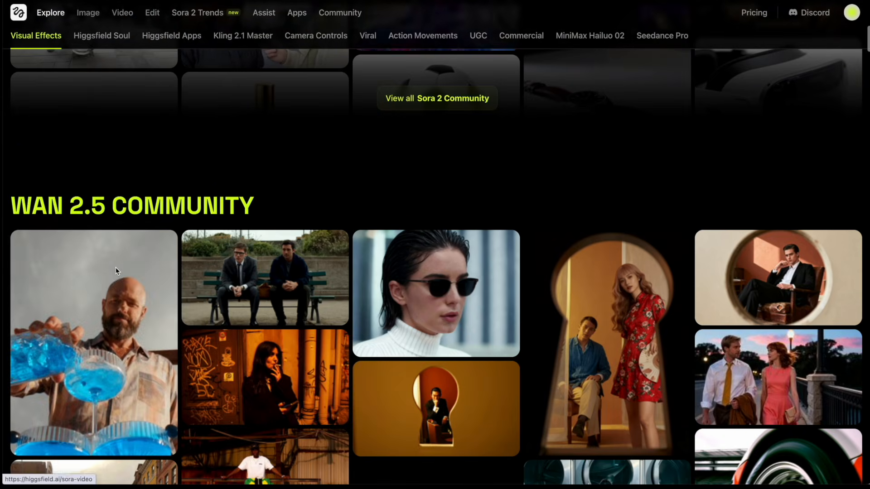
scroll(91, 202, down, 14)
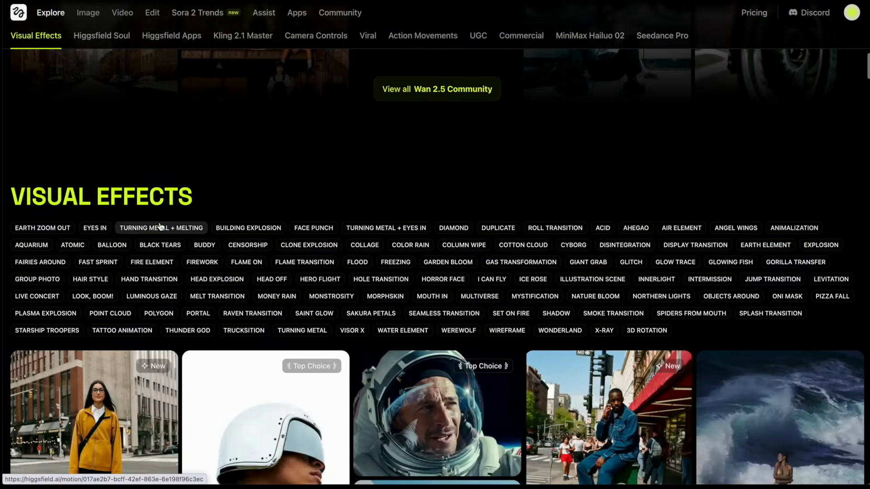
scroll(161, 226, up, 15)
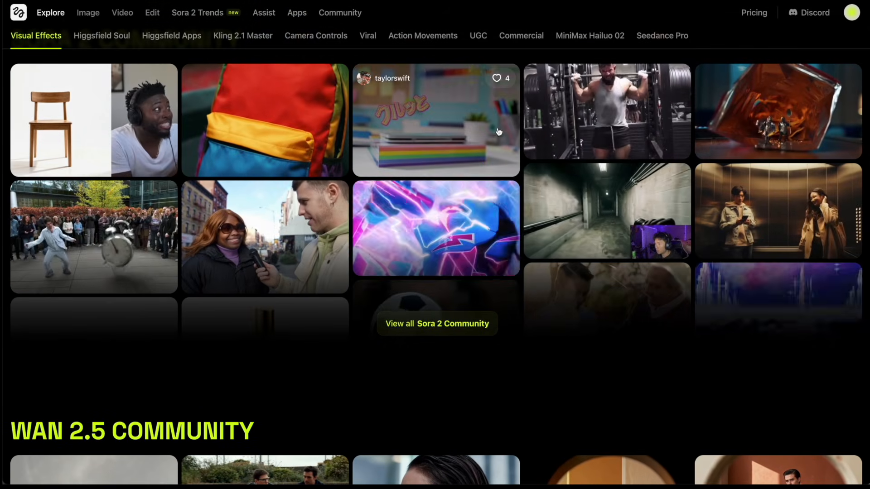
scroll(526, 175, up, 2)
scroll(526, 175, up, 1)
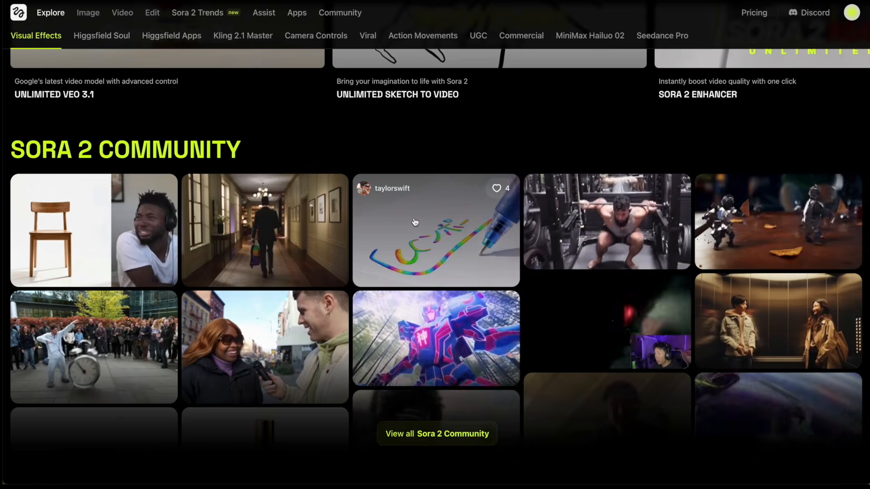
scroll(710, 283, up, 4)
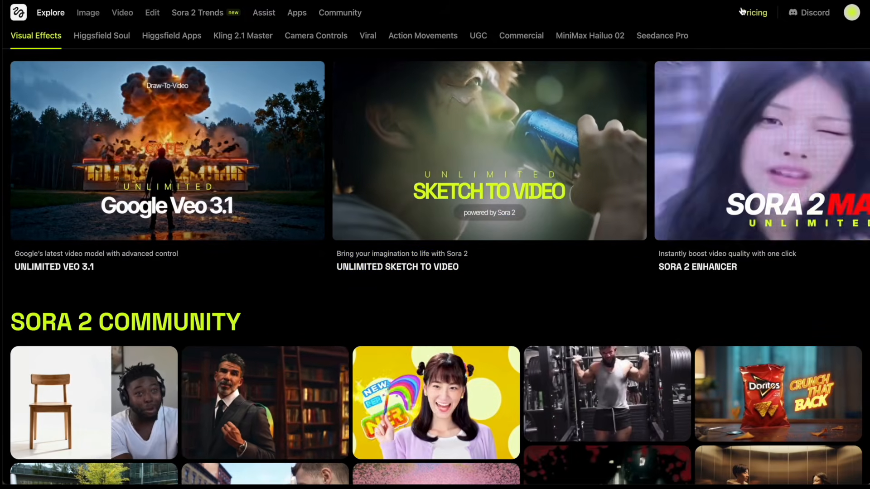
click(745, 12)
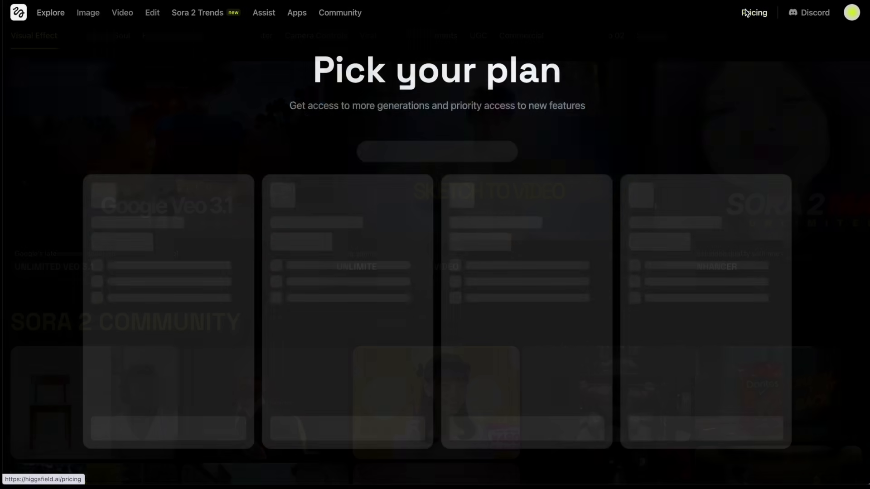
scroll(303, 84, down, 2)
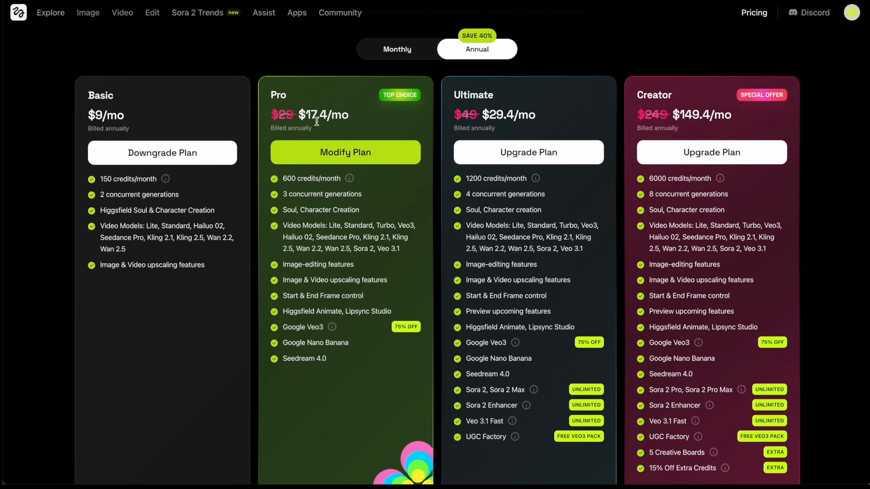
scroll(293, 129, down, 1)
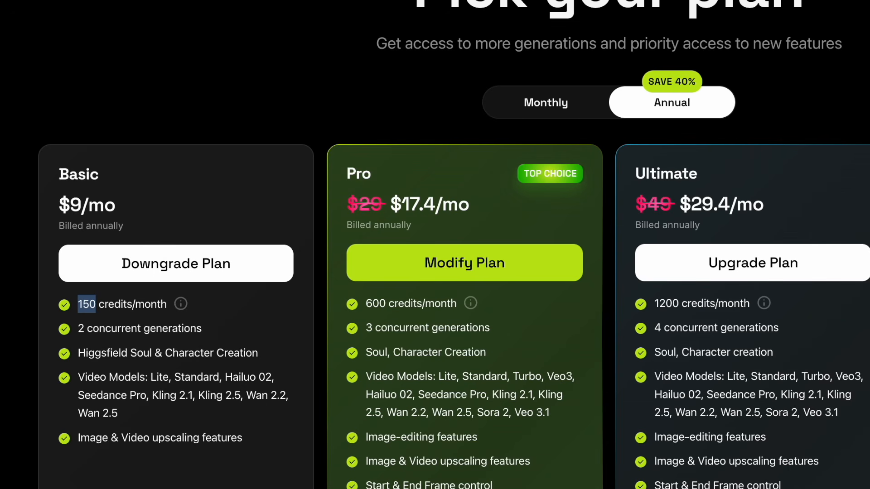
scroll(454, 245, down, 1)
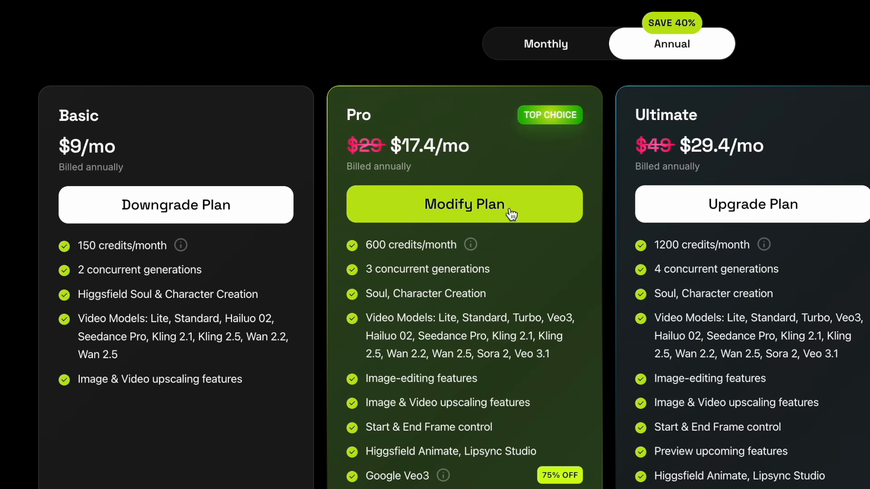
click(830, 35)
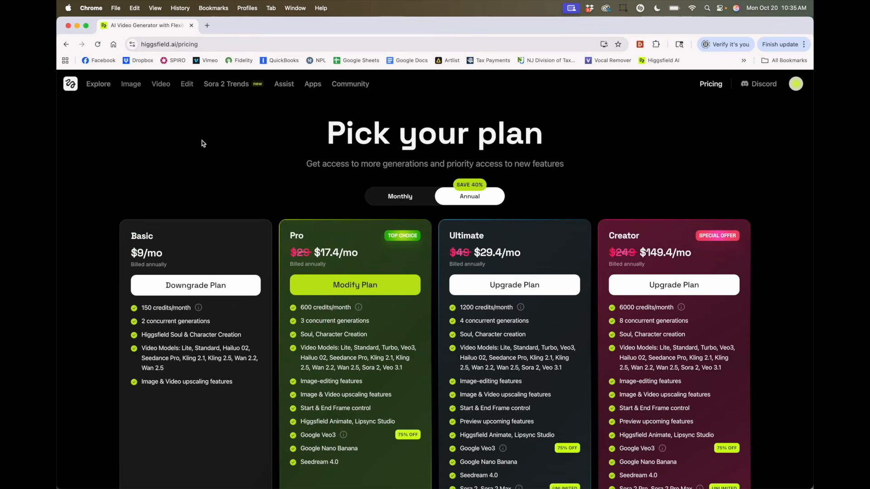
Open the Higgsfield video generation workspace and scroll through it.
mouse_move(113, 20)
click(160, 85)
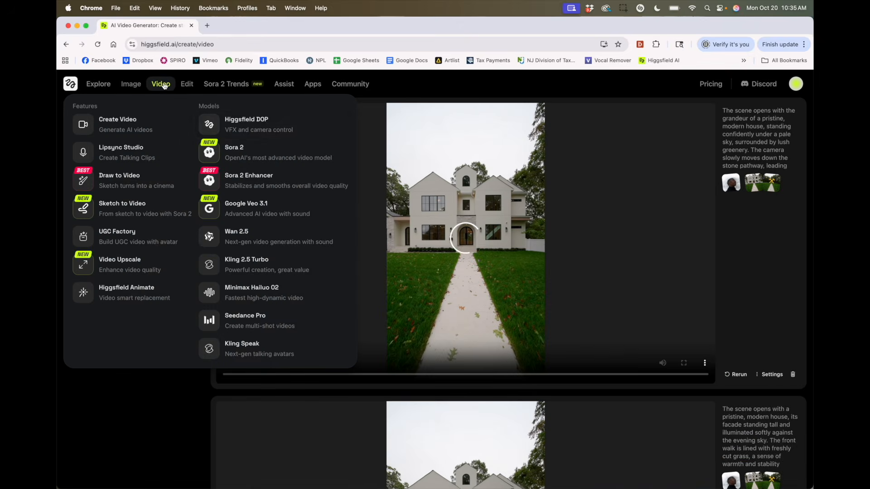
scroll(303, 323, down, 8)
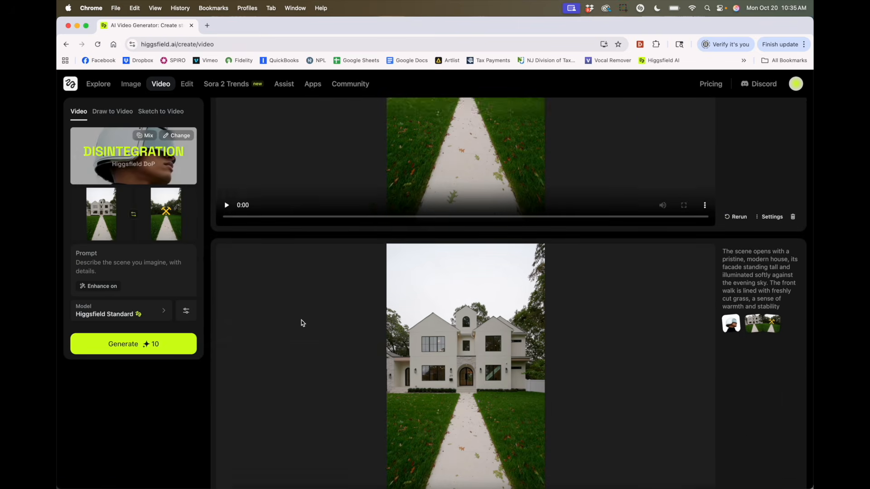
scroll(409, 303, up, 8)
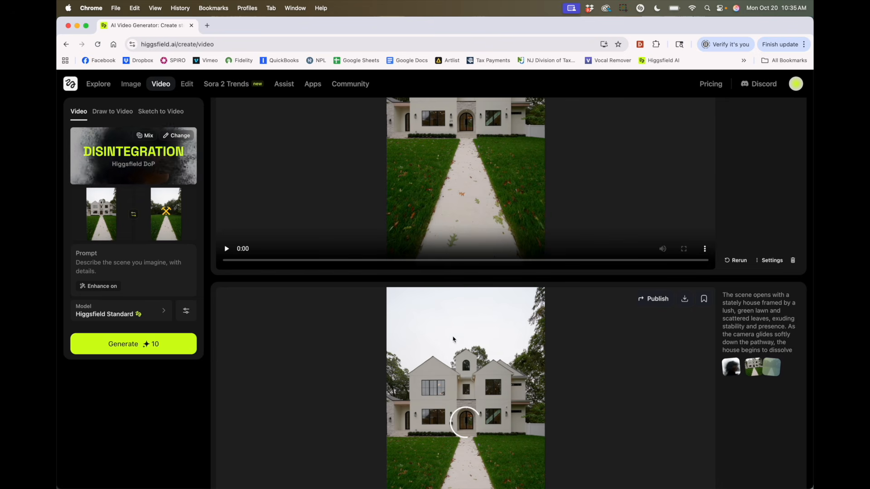
scroll(444, 366, down, 4)
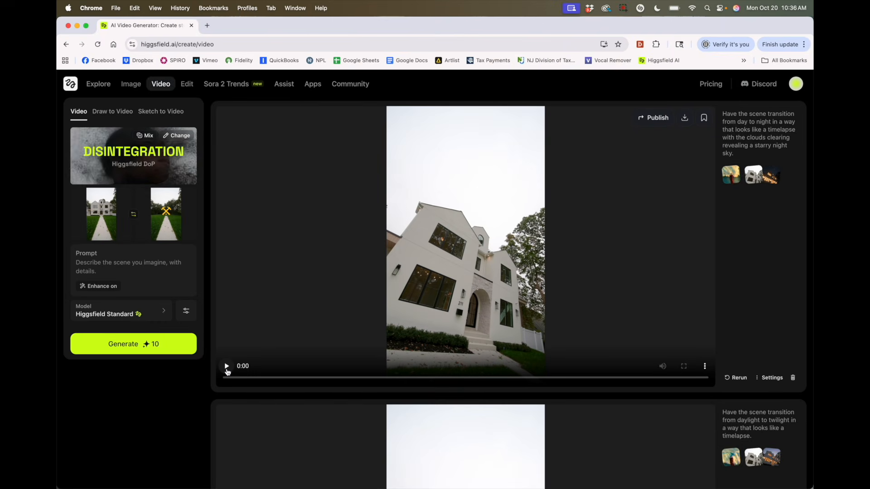
Play the generated day-to-night house clip, then restart it from its first frame.
click(227, 370)
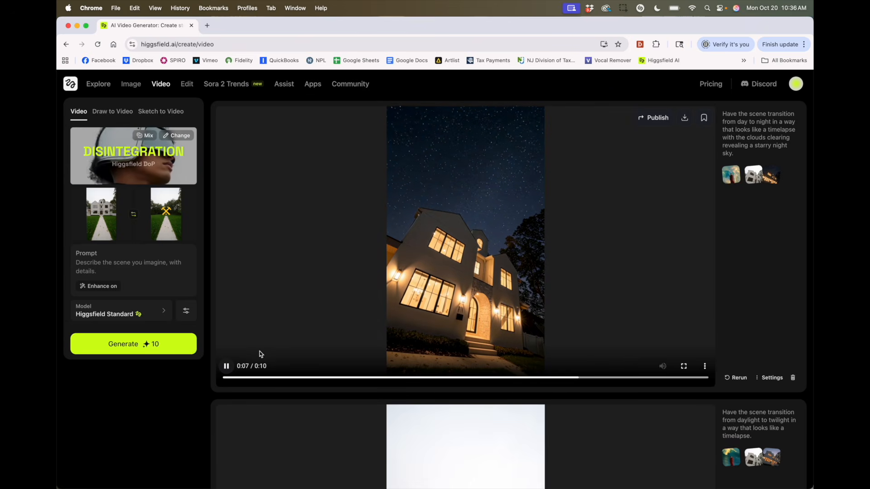
click(226, 366)
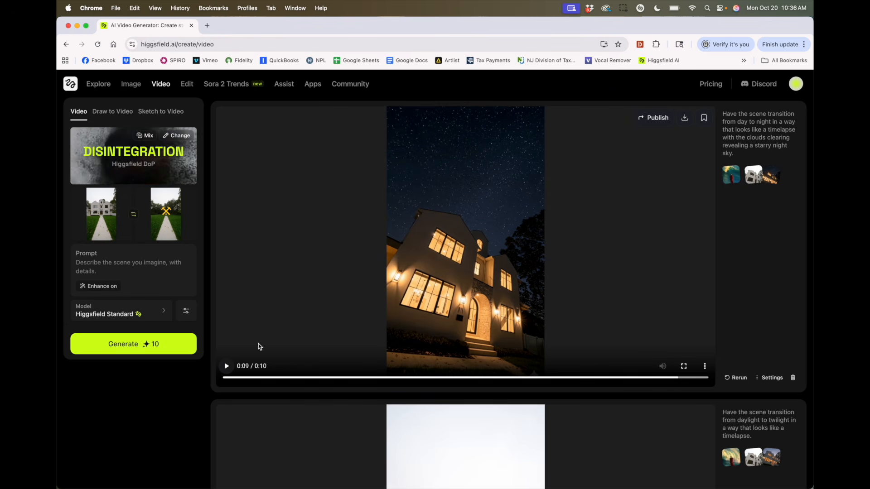
click(227, 369)
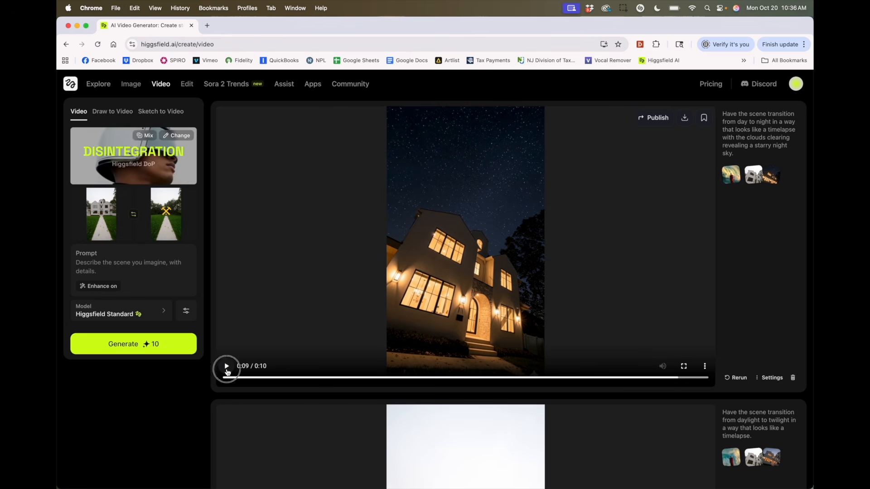
click(229, 377)
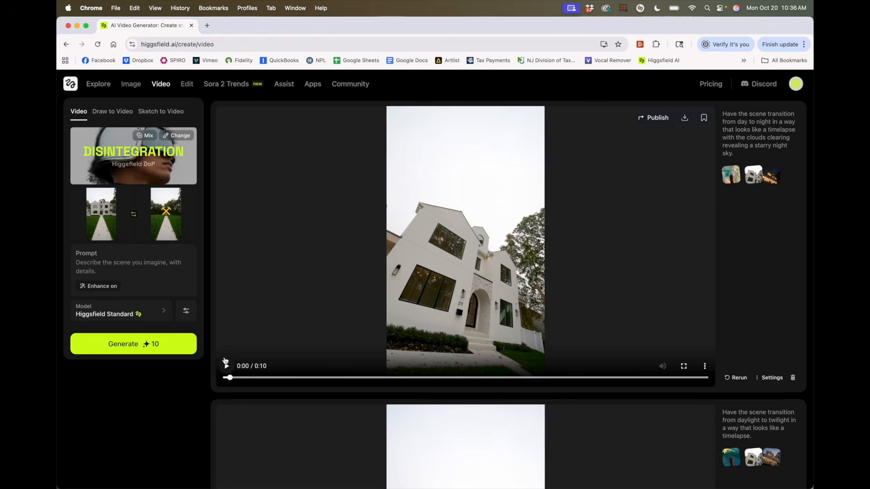
click(226, 365)
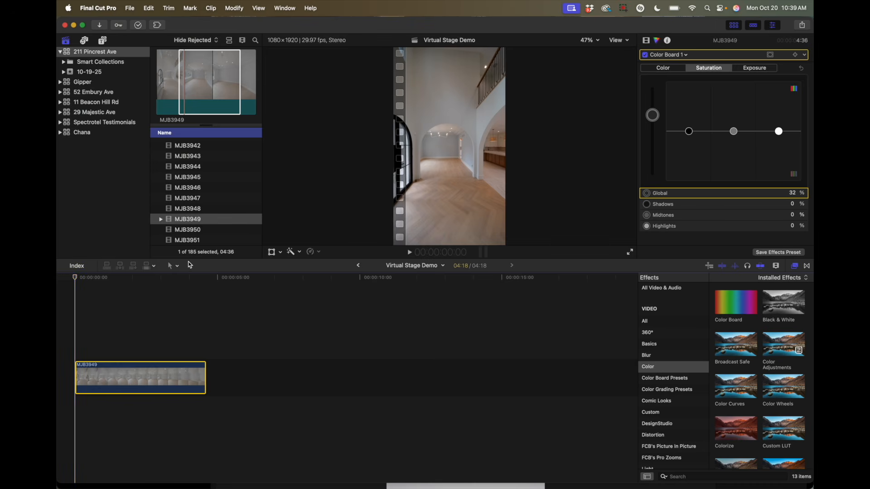
Play the Virtual Stage Demo project from the start to review the footage.
scroll(204, 197, down, 10)
scroll(205, 198, up, 10)
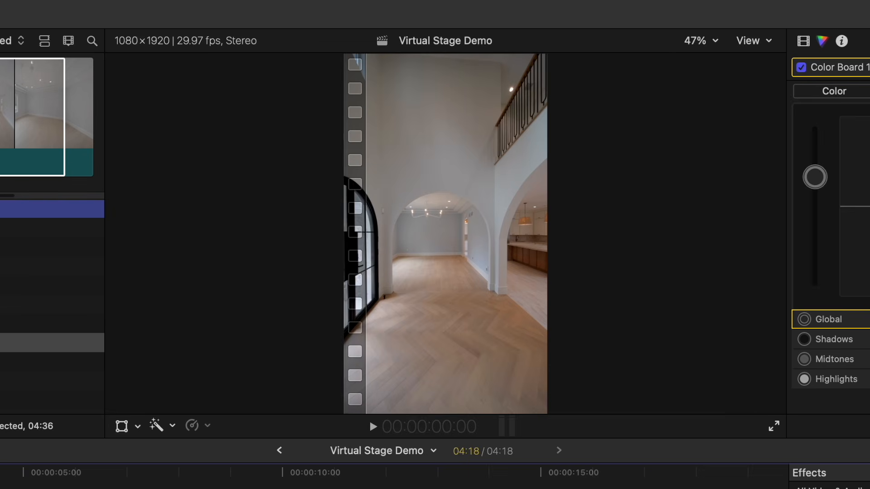
click(369, 418)
click(369, 417)
key(Home)
key(space)
key(space)
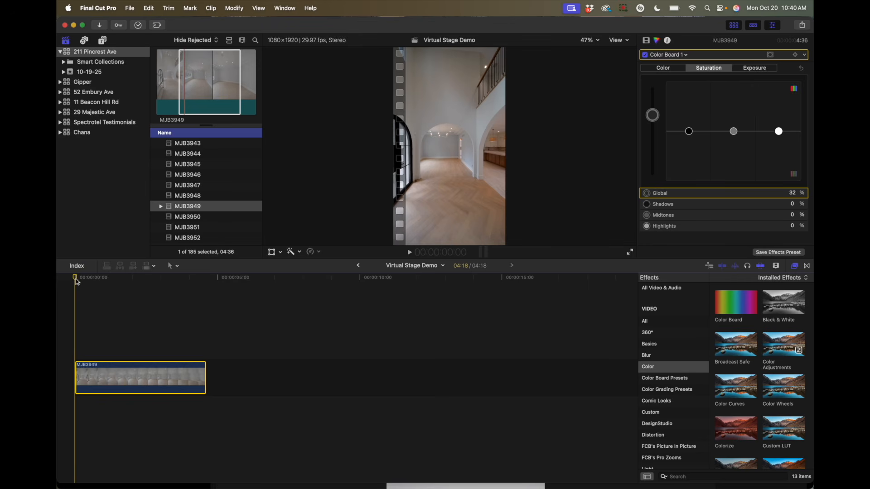
Stop on the empty-room frame at 01:25 and blade clip MJB3949 there.
key(space)
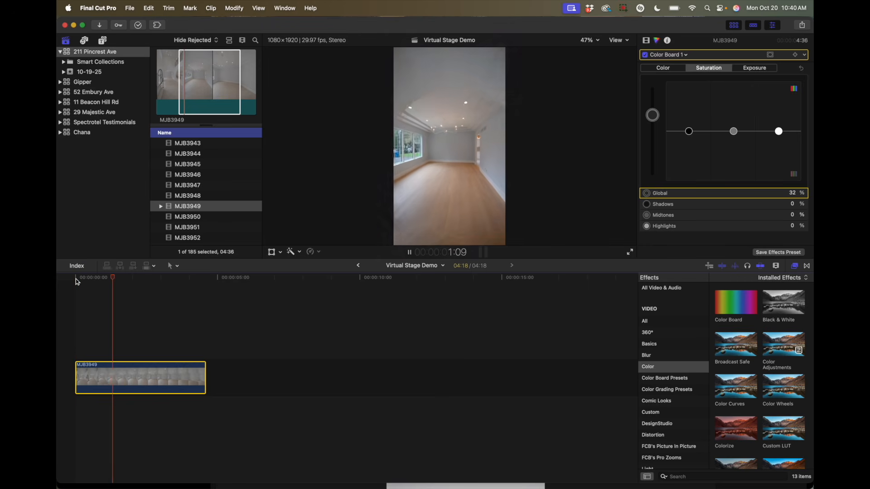
key(space)
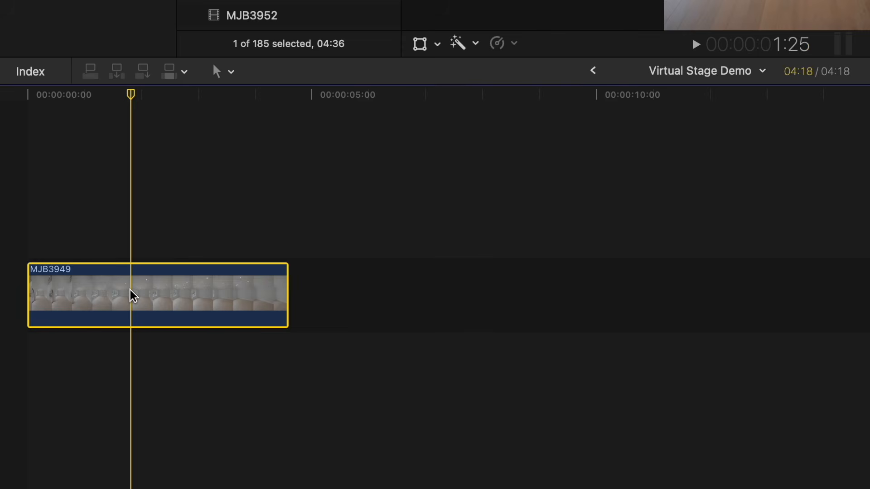
key(super+b)
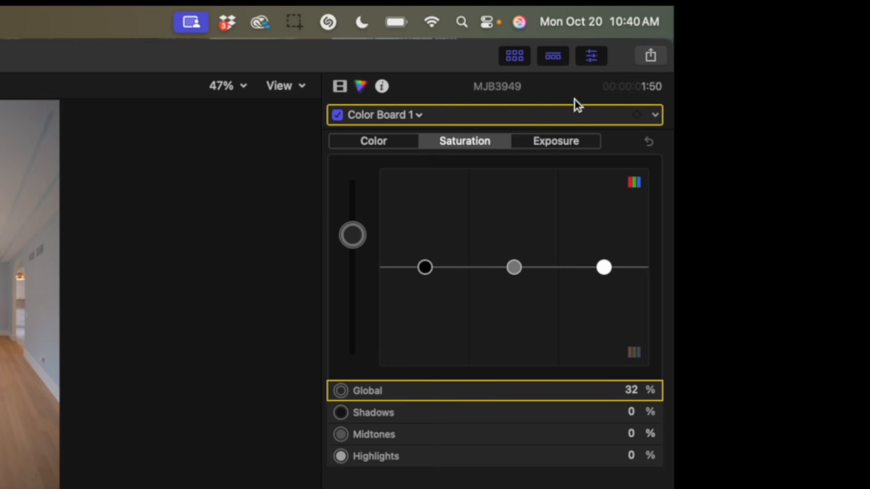
click(649, 55)
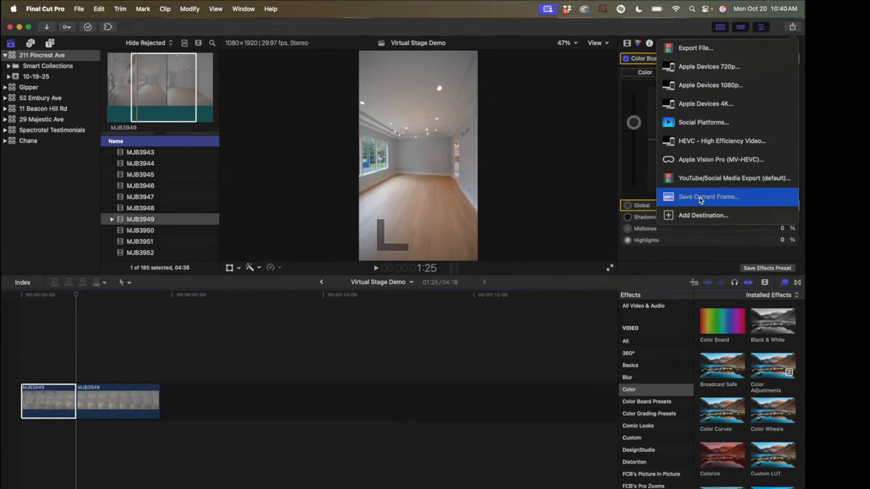
Export the current empty-room frame as the still VirtualStageDemo.jpg.
click(476, 375)
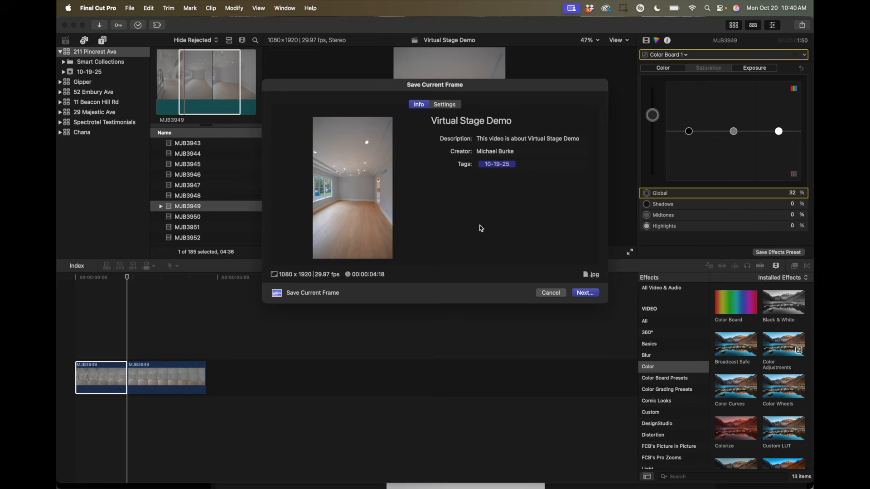
click(586, 293)
key(BackSpace)
key(Right)
key(Right)
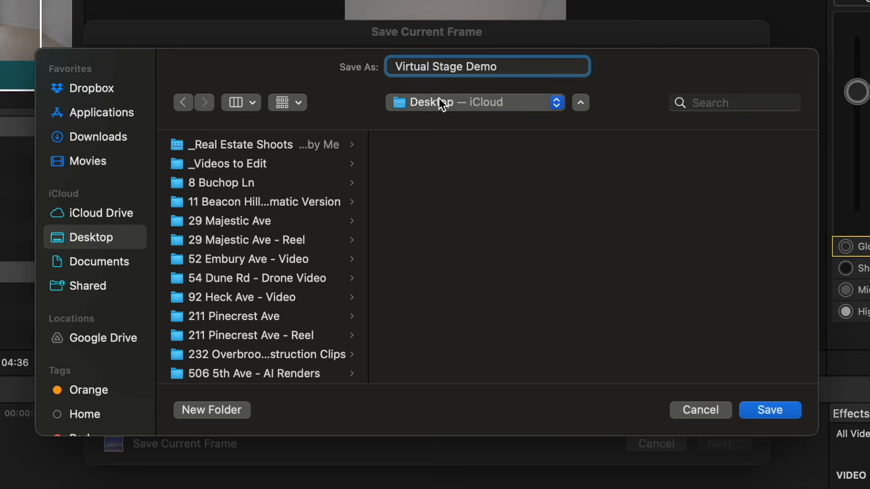
key(Right)
key(Right)
key(Right)
key(Right)
key(BackSpace)
click(762, 412)
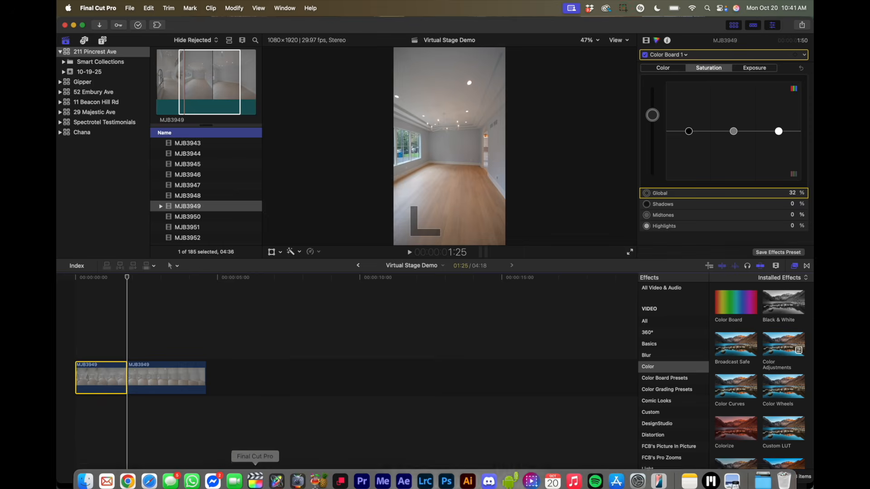
Open gemini.google.com in a new Chrome tab.
click(132, 482)
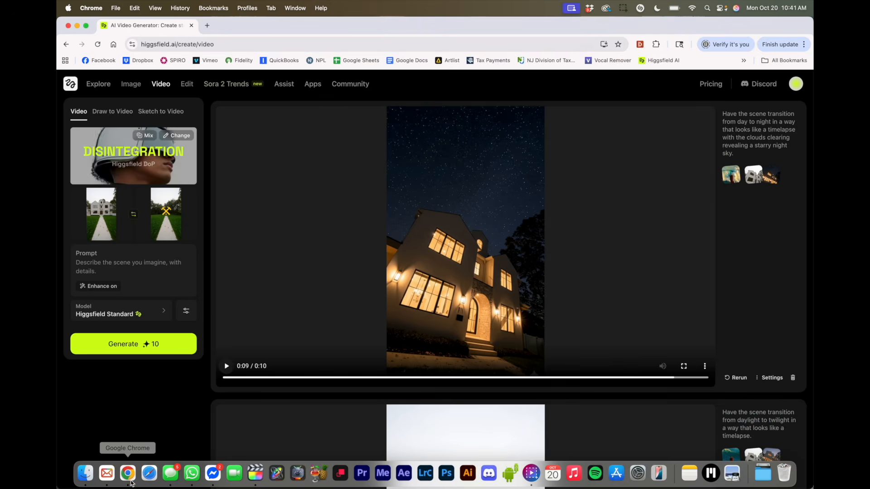
click(208, 25)
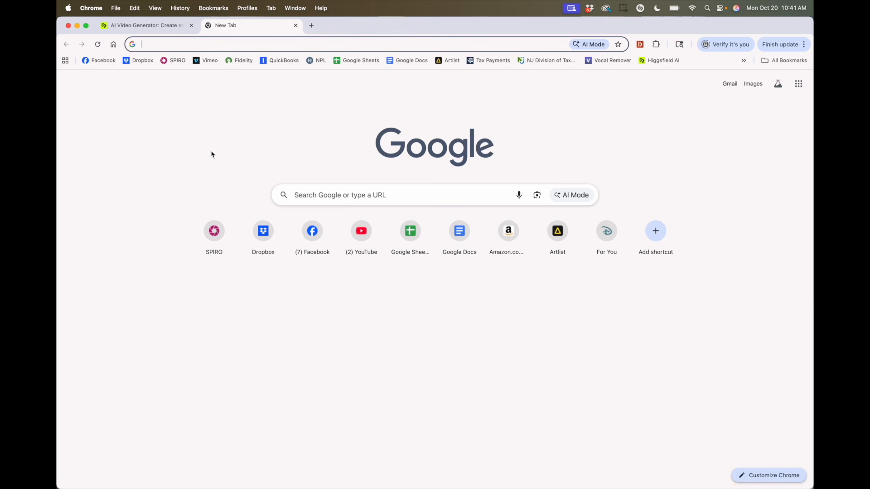
text(g)
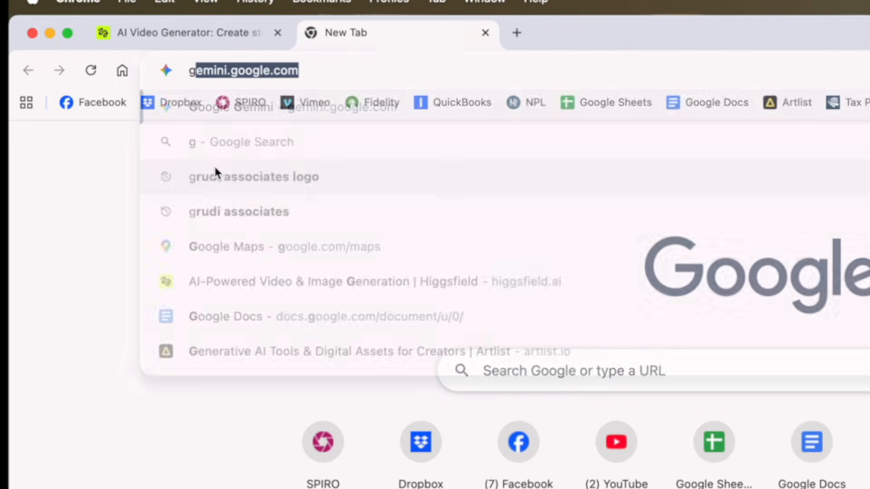
text(emi)
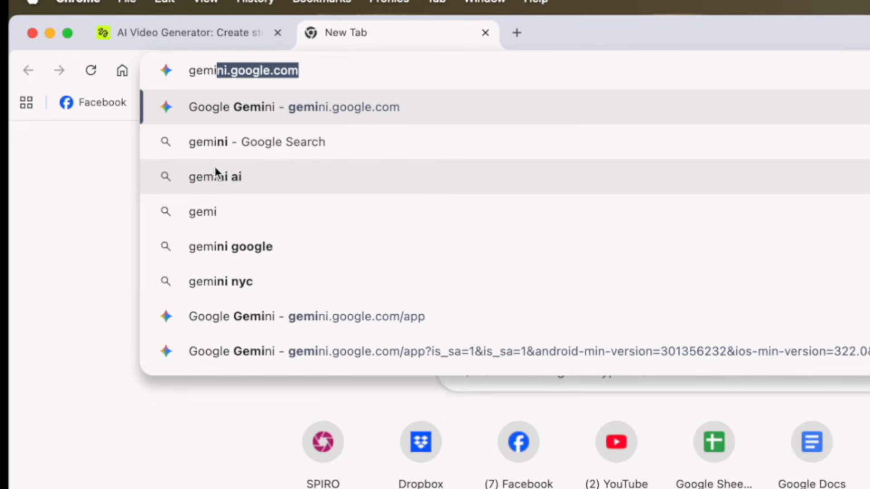
key(Return)
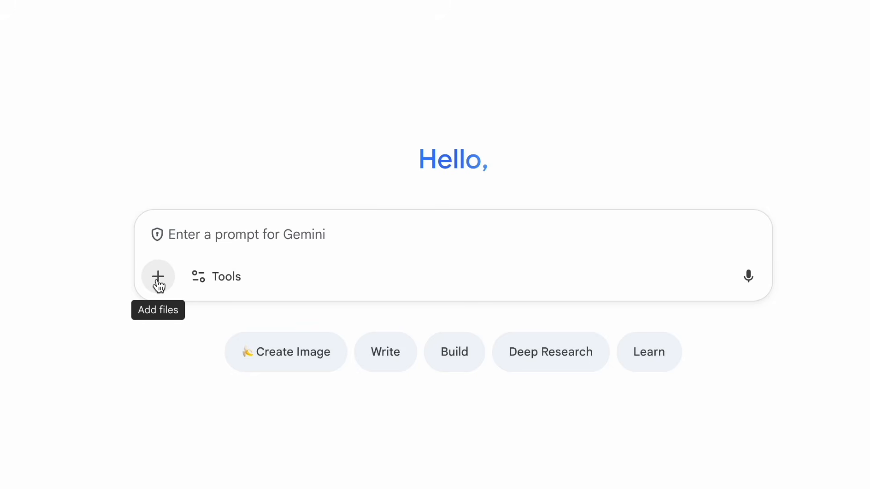
Attach VirtualStageDemo.jpg from the Desktop to a new Gemini prompt.
click(160, 284)
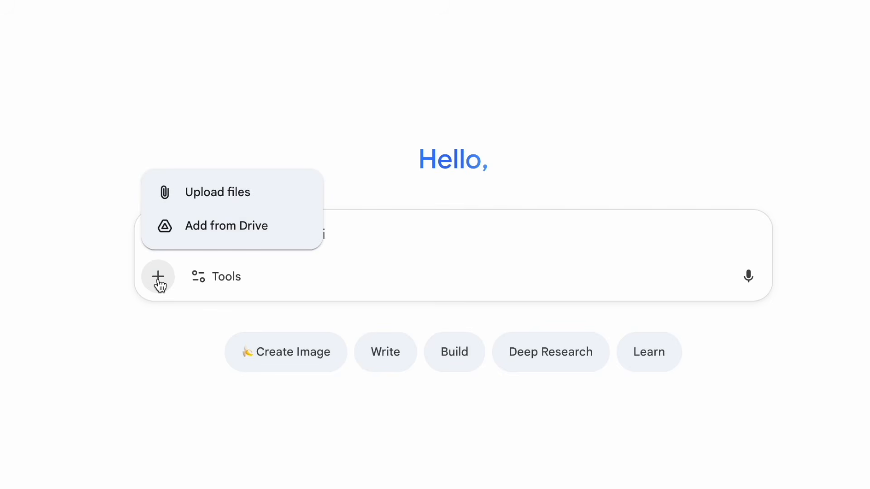
click(190, 199)
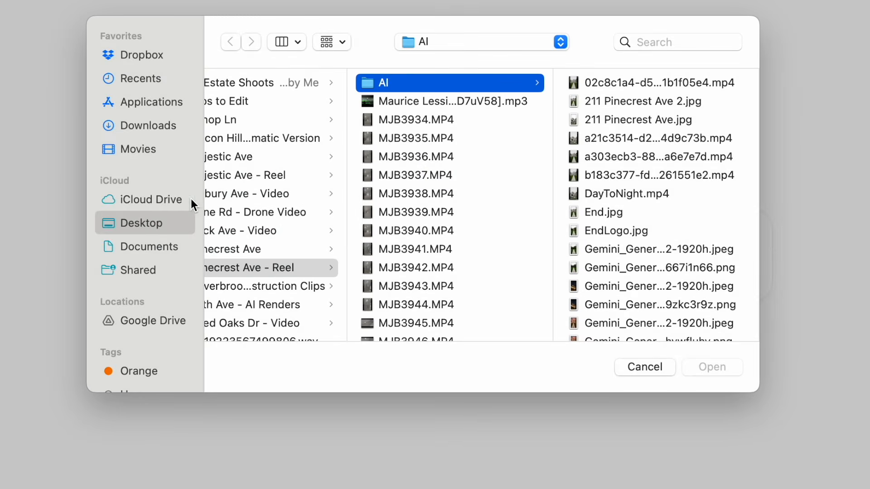
click(187, 228)
scroll(373, 184, down, 10)
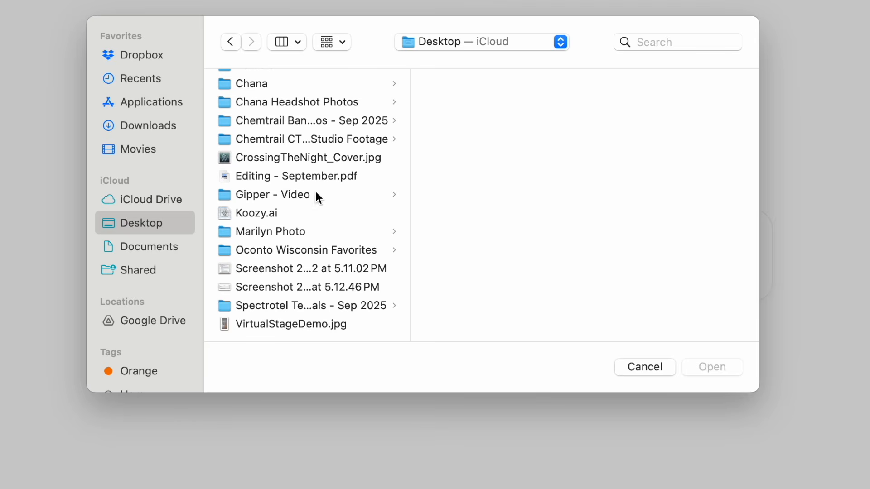
click(279, 328)
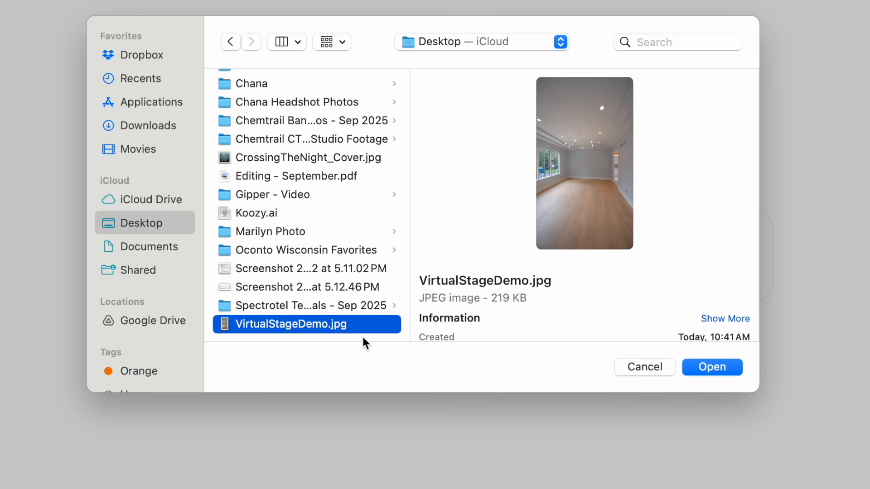
click(721, 371)
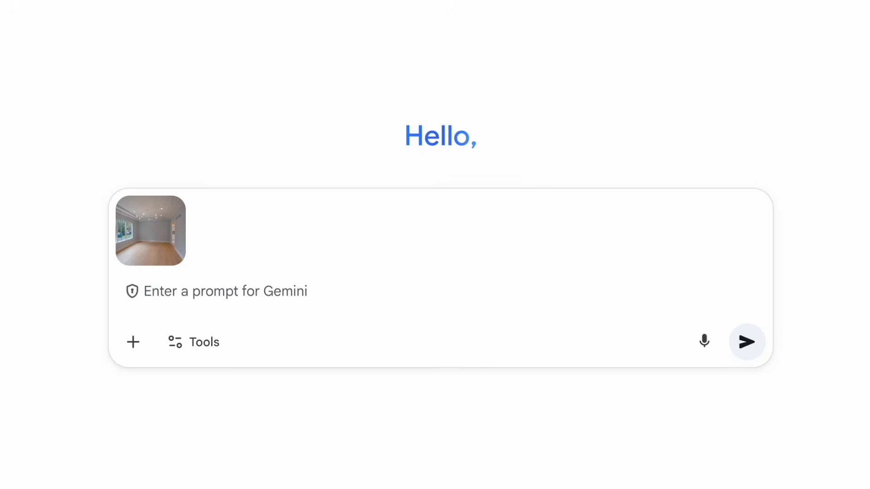
Send Gemini the prompt 'Stage the photo with elegant dining room furniture'.
text(Stage the phoot)
key(BackSpace)
key(BackSpace)
text(to wit)
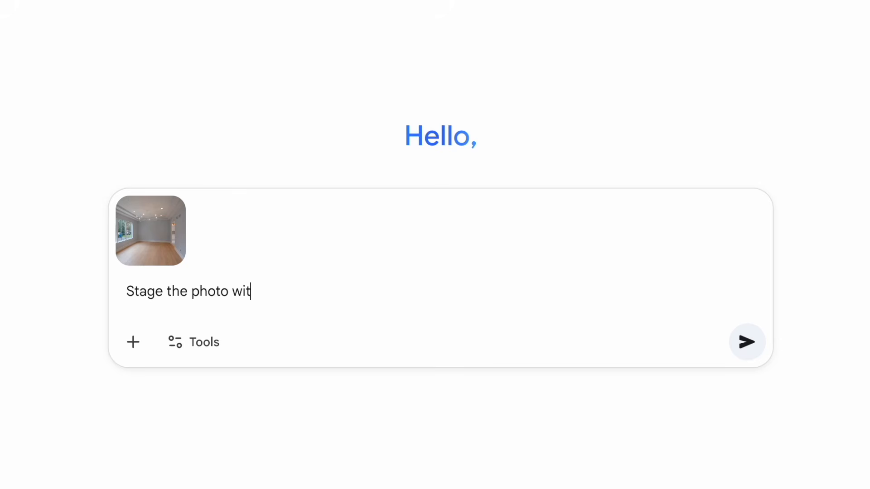
text(h elegant )
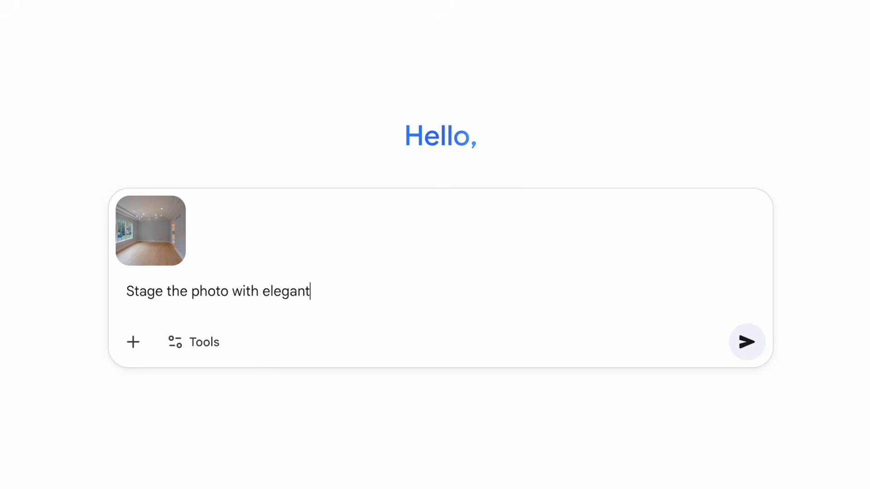
text(dining room furnitu)
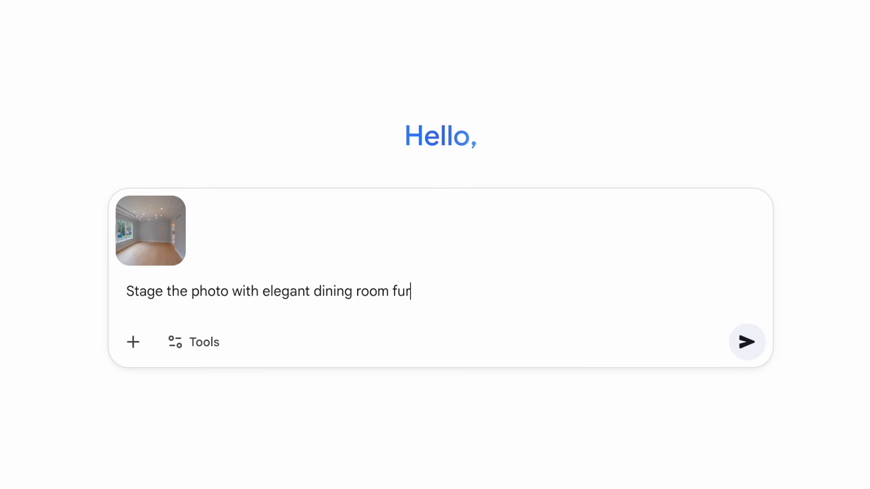
text(re)
click(739, 336)
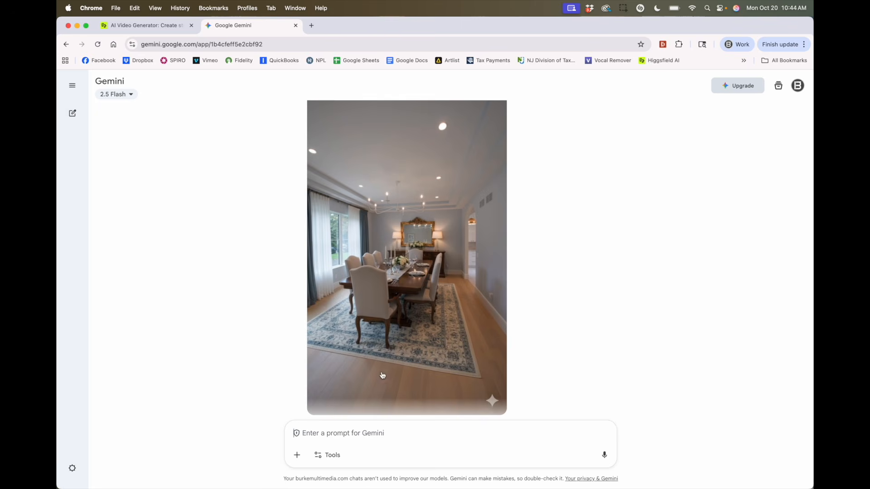
Scroll through Gemini's reply to reach the staged dining room image.
scroll(382, 375, down, 1)
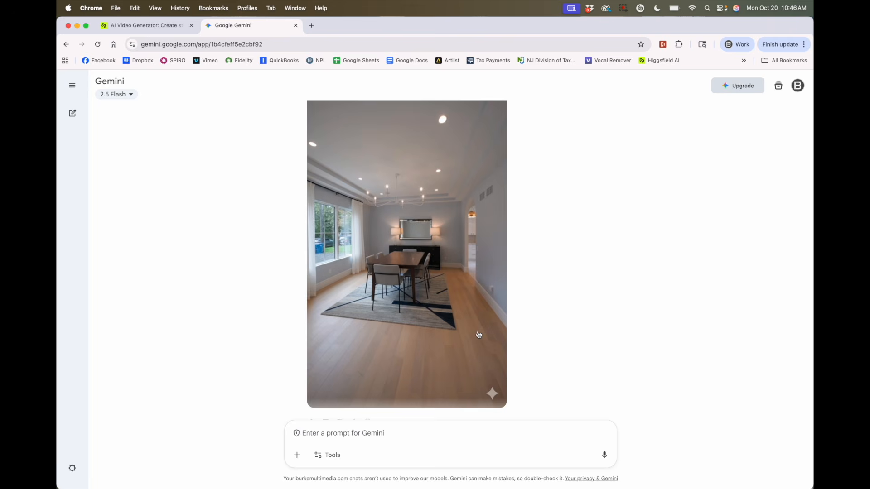
scroll(439, 291, up, 1)
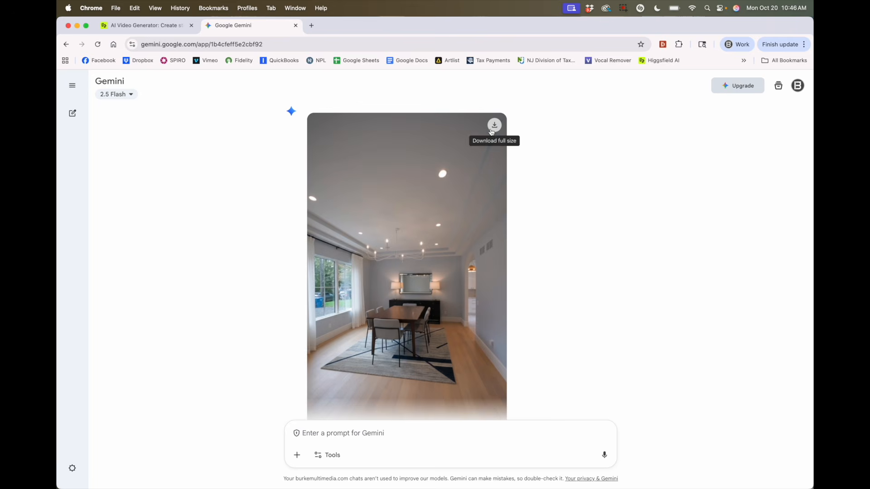
scroll(453, 162, down, 1)
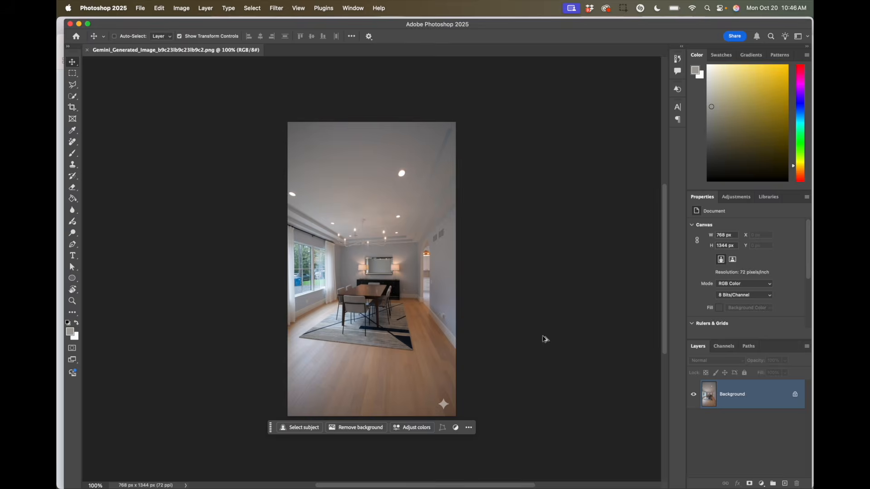
Check the image size without changing it, then zoom into the bottom-right corner.
key(super+alt+i)
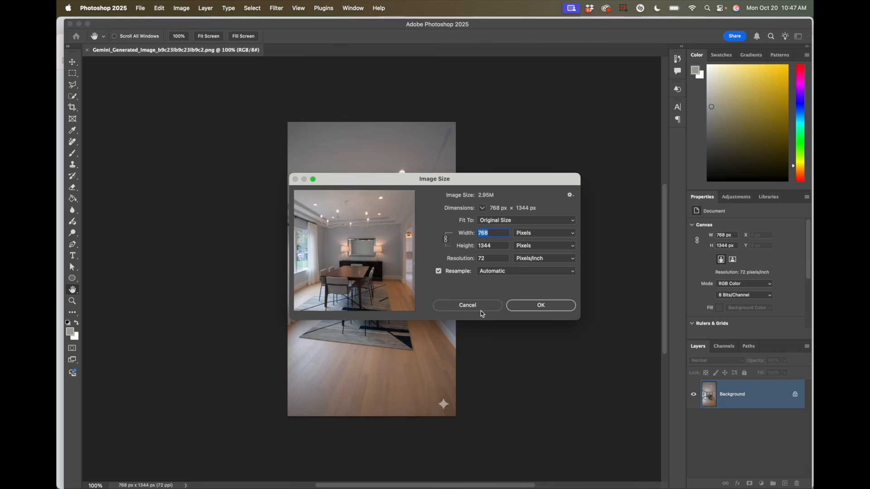
click(471, 305)
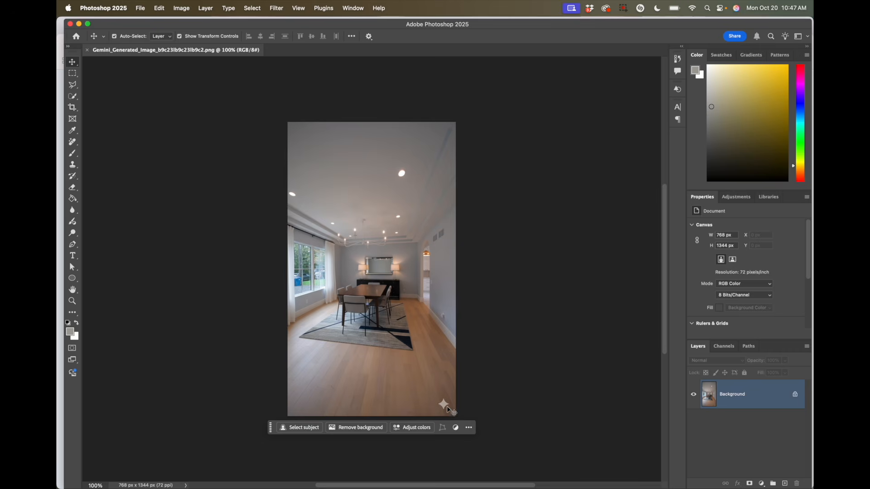
key(z)
drag(443, 404, 444, 410)
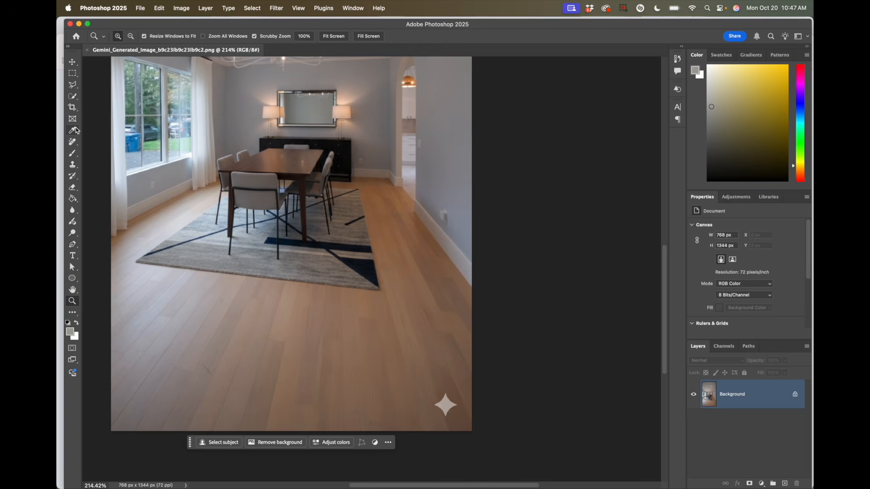
Erase the sparkle watermark with the Remove Tool and fit the image on screen.
click(72, 141)
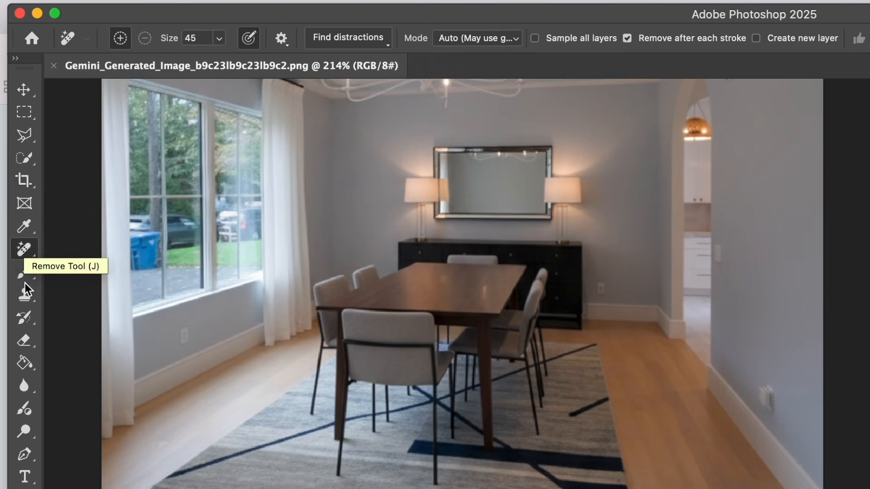
click(20, 253)
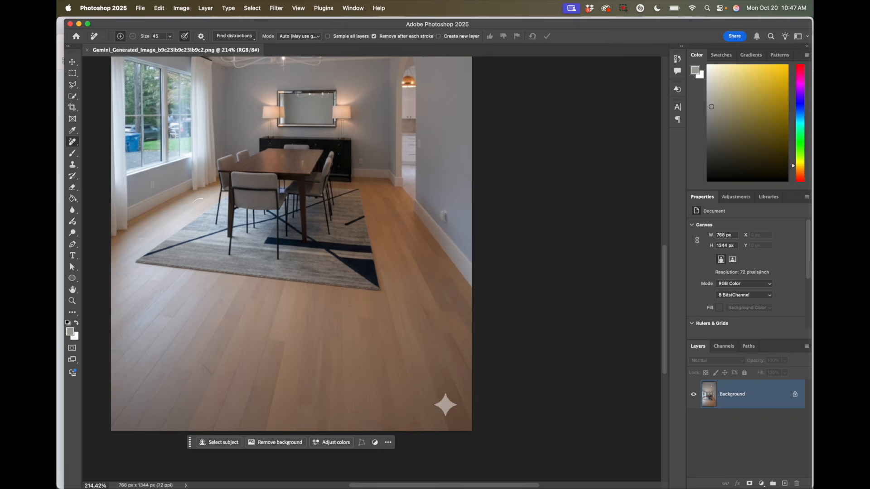
drag(445, 400, 453, 404)
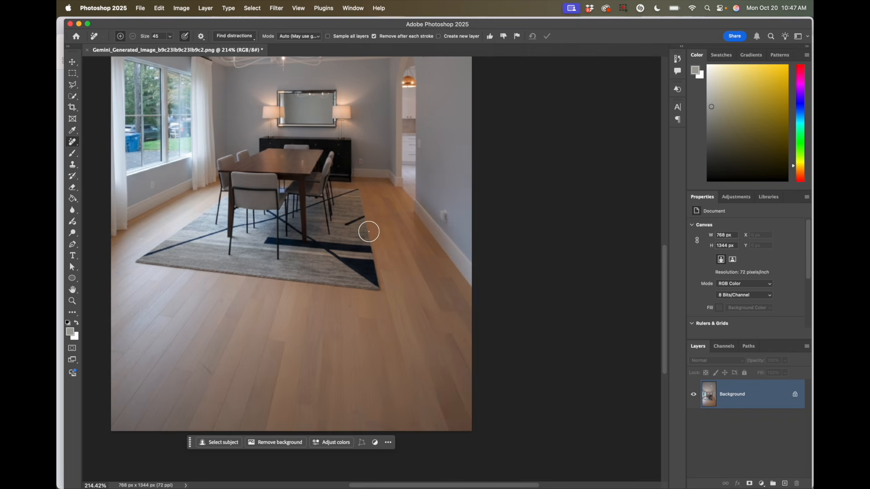
key(super+0)
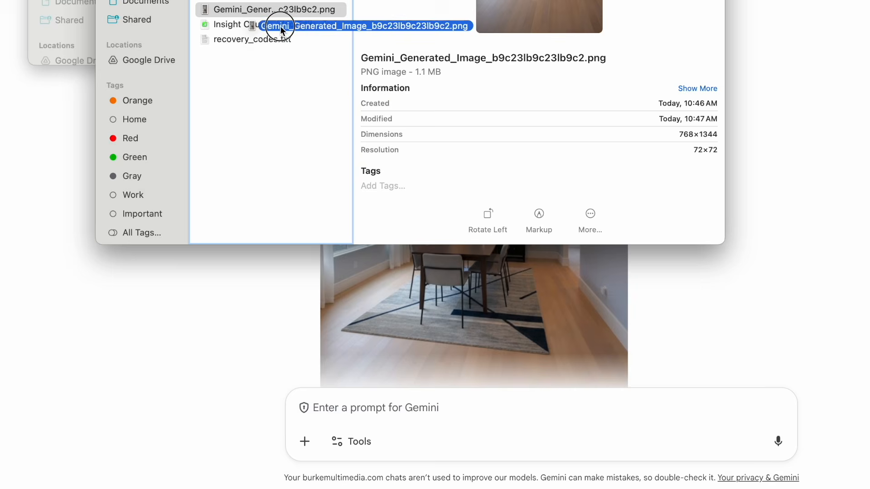
drag(285, 27, 369, 477)
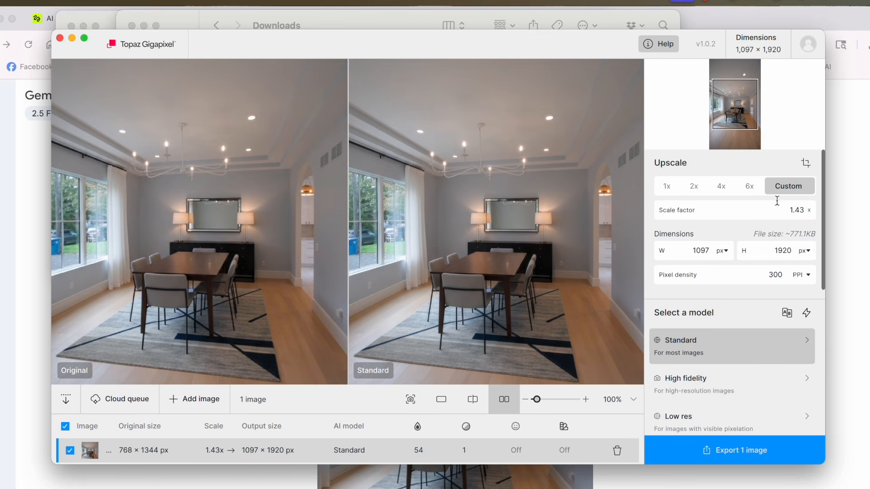
Keep the Custom 1.43x Standard upscale with PPI density, and bring up Export 1 image.
scroll(779, 244, down, 1)
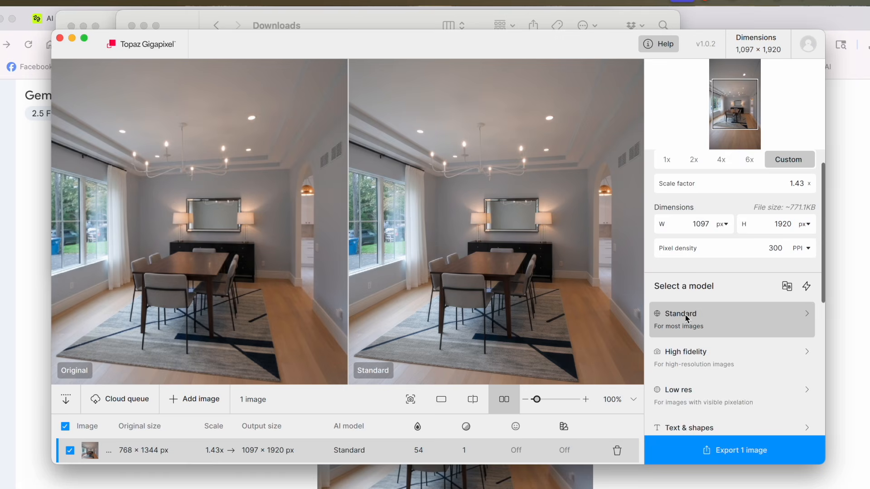
scroll(699, 324, down, 1)
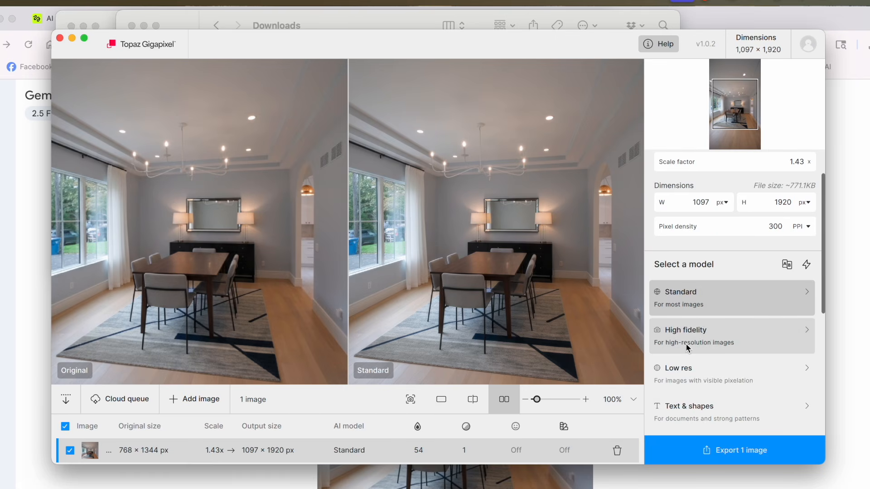
scroll(680, 372, down, 10)
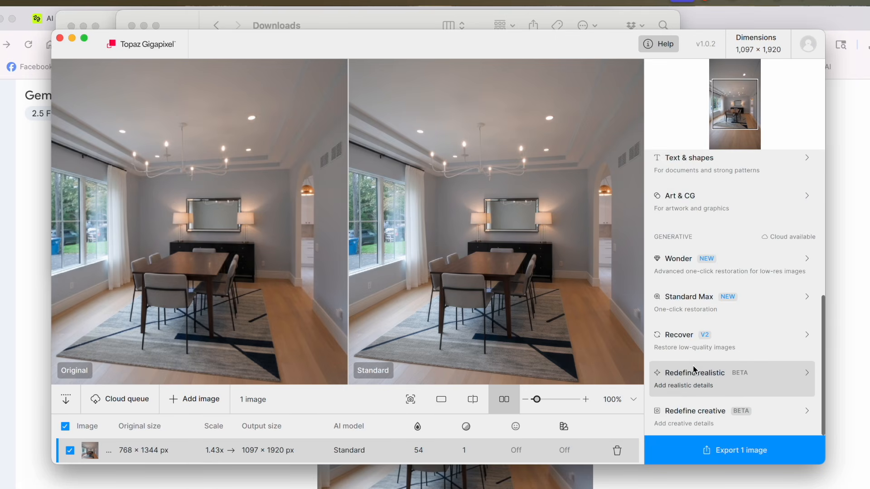
scroll(694, 369, up, 10)
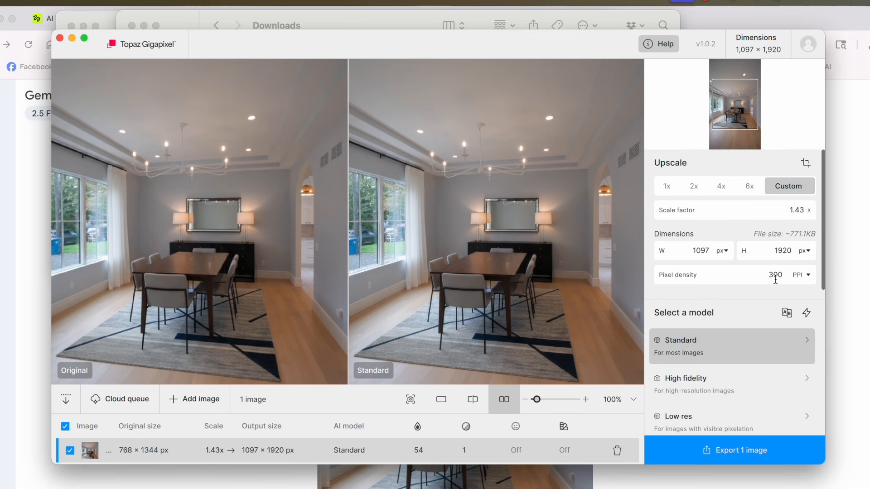
click(808, 276)
click(810, 275)
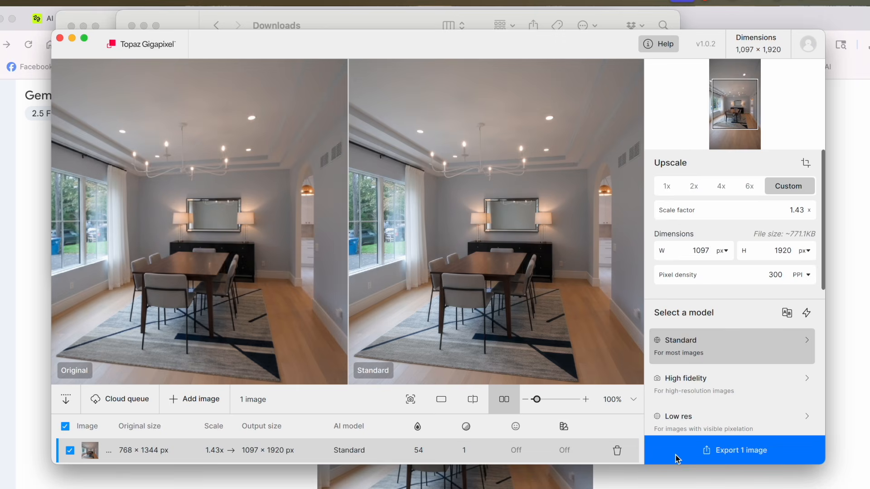
click(714, 456)
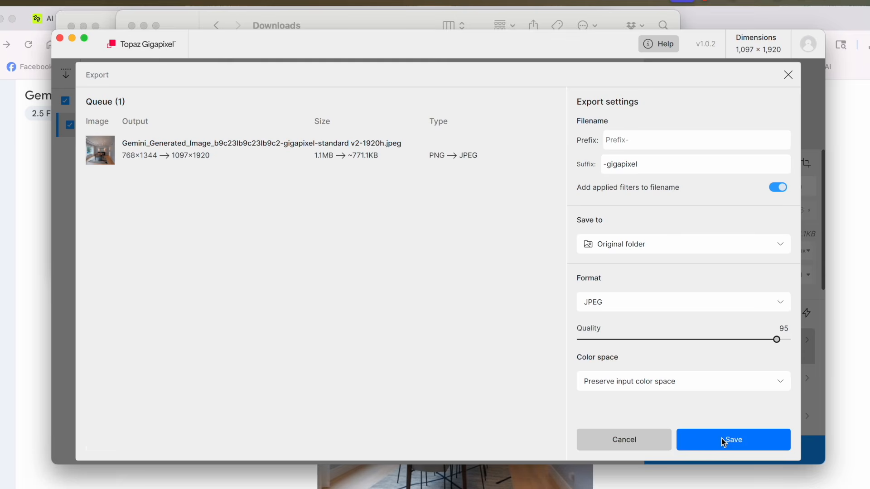
Save the upscaled image as a quality-95 JPEG into its original folder.
click(644, 303)
click(644, 302)
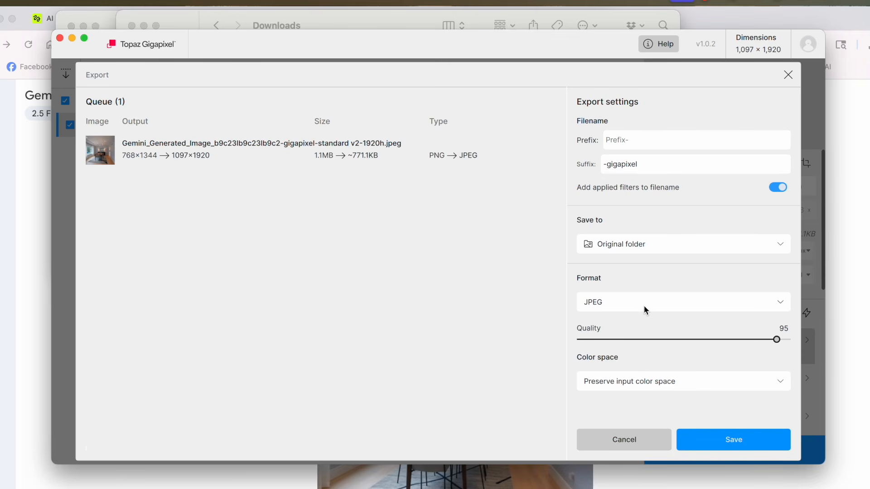
click(717, 443)
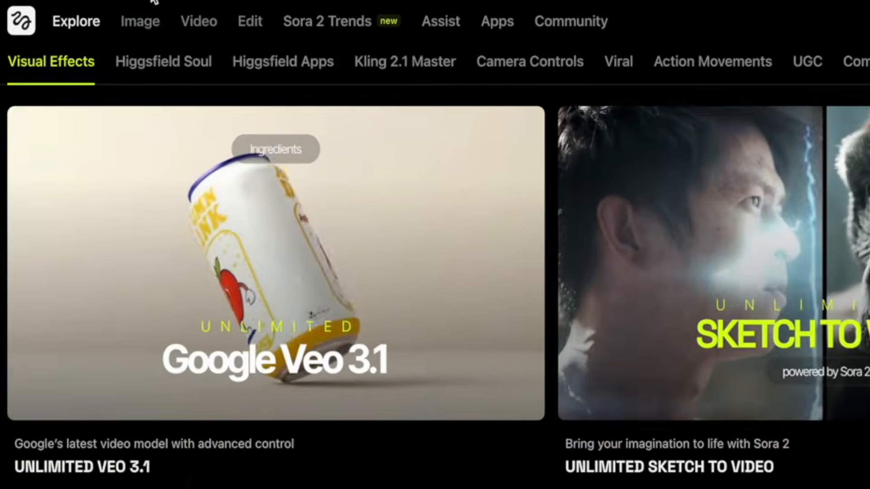
Go to Higgsfield AI's video creation page and its list of video models.
mouse_move(199, 23)
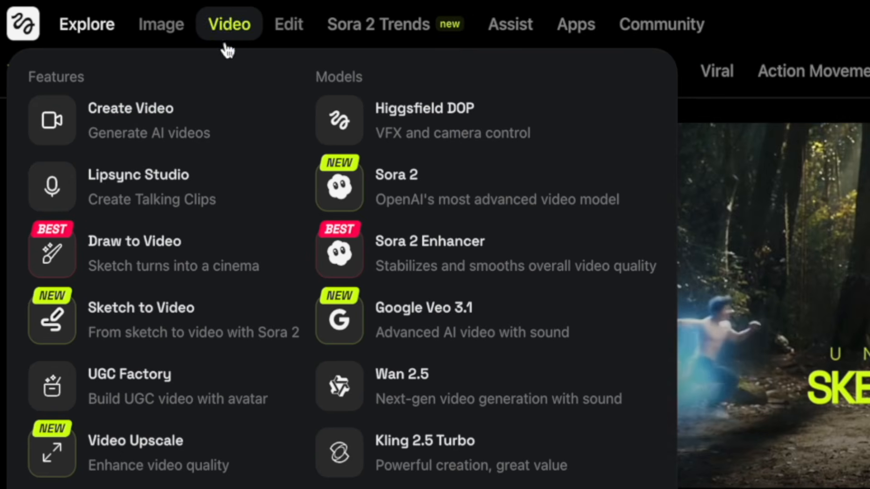
click(85, 91)
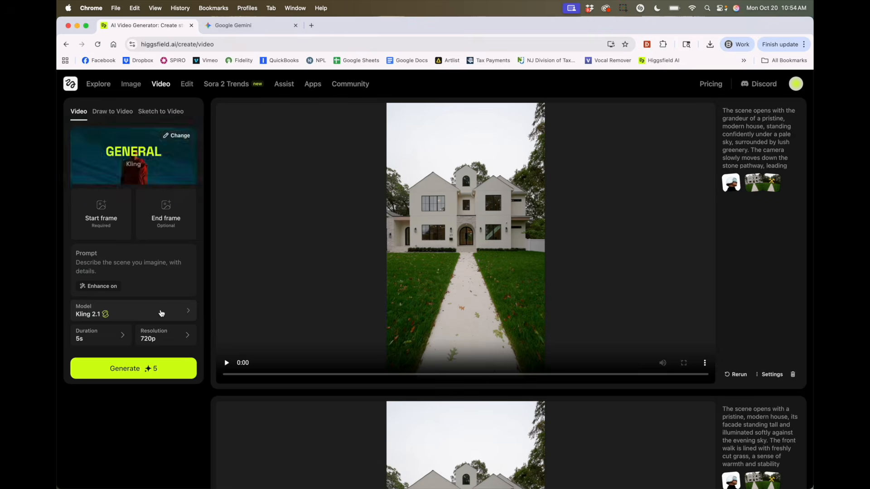
click(161, 312)
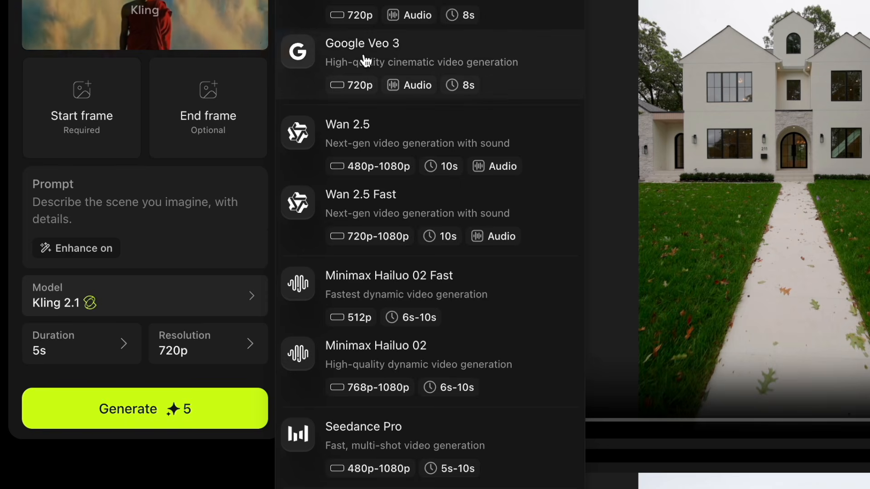
scroll(366, 60, down, 4)
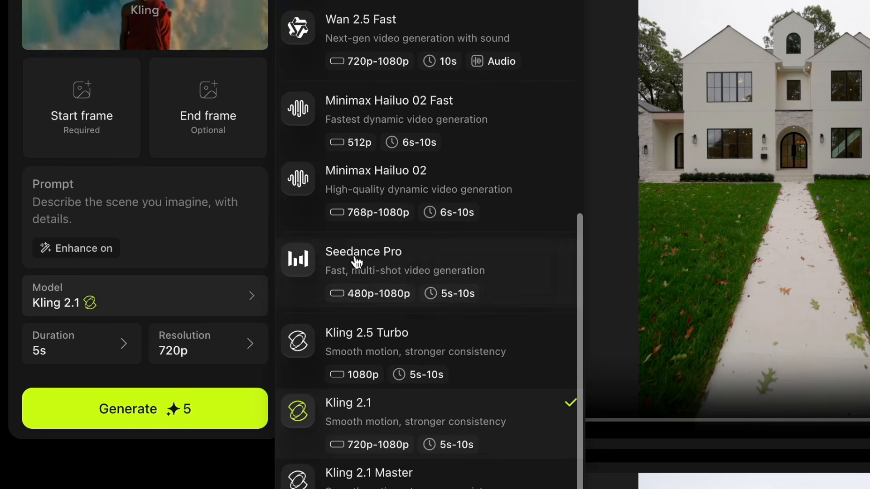
click(361, 412)
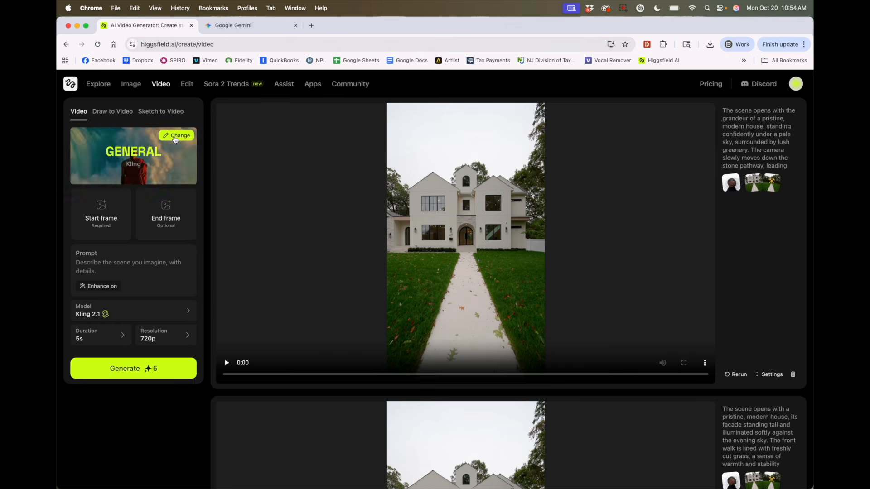
click(175, 137)
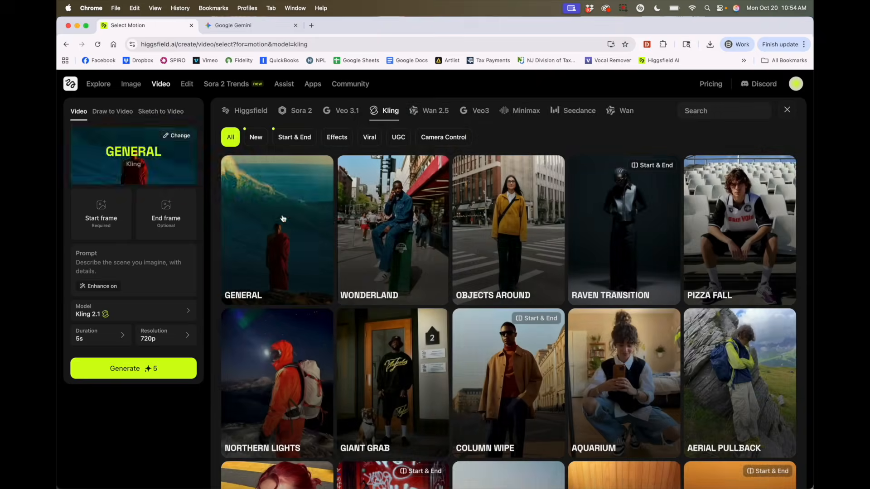
click(295, 220)
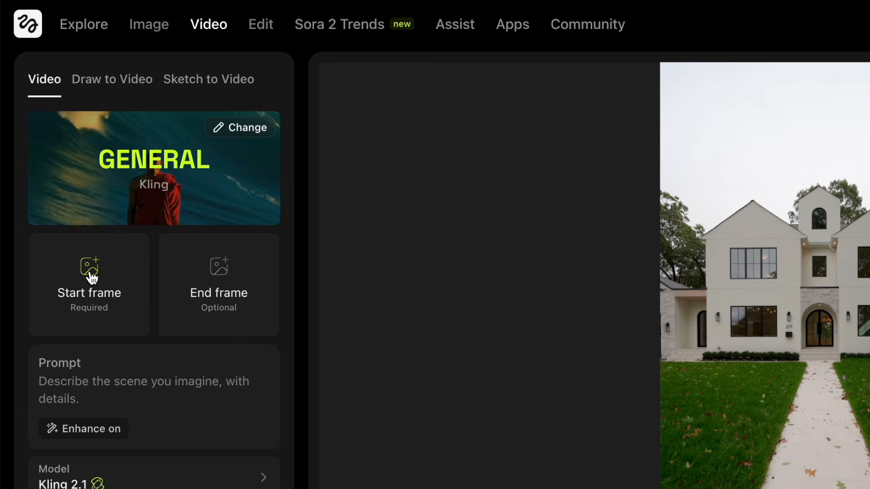
Upload VirtualStageDemo.jpg from the ai in RE Videos folder as the start frame.
click(92, 264)
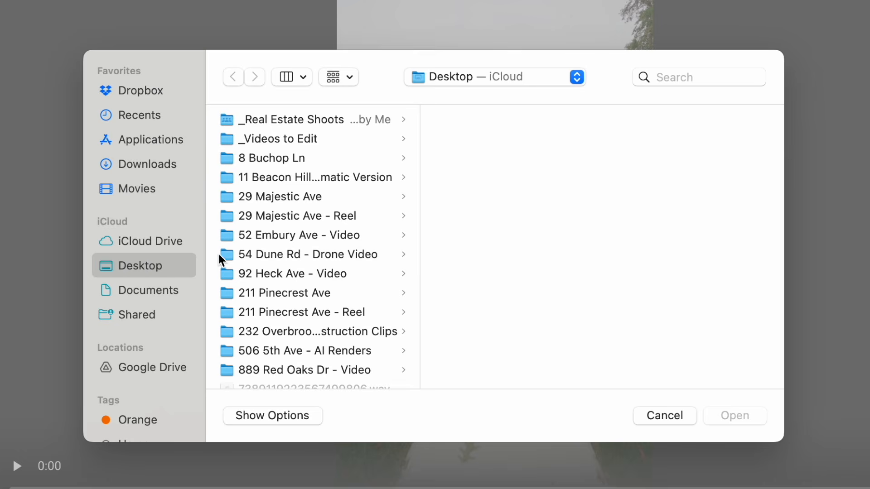
scroll(257, 272, down, 3)
scroll(258, 278, down, 5)
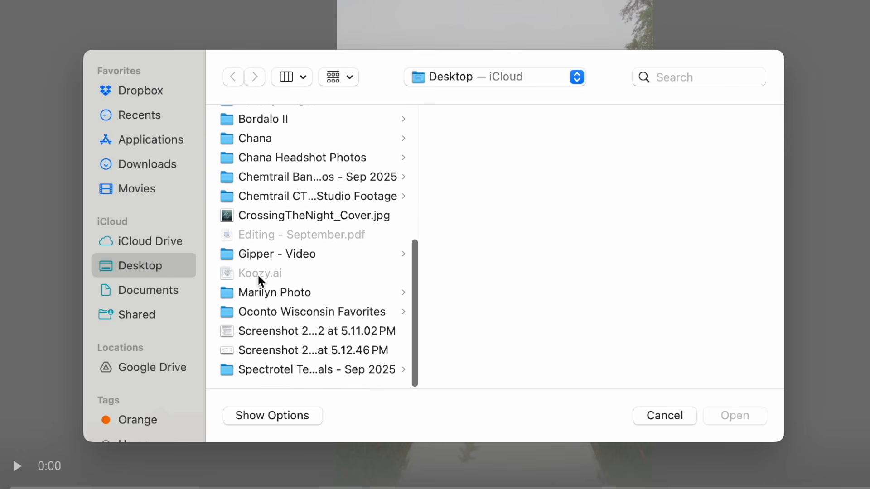
scroll(261, 252, up, 4)
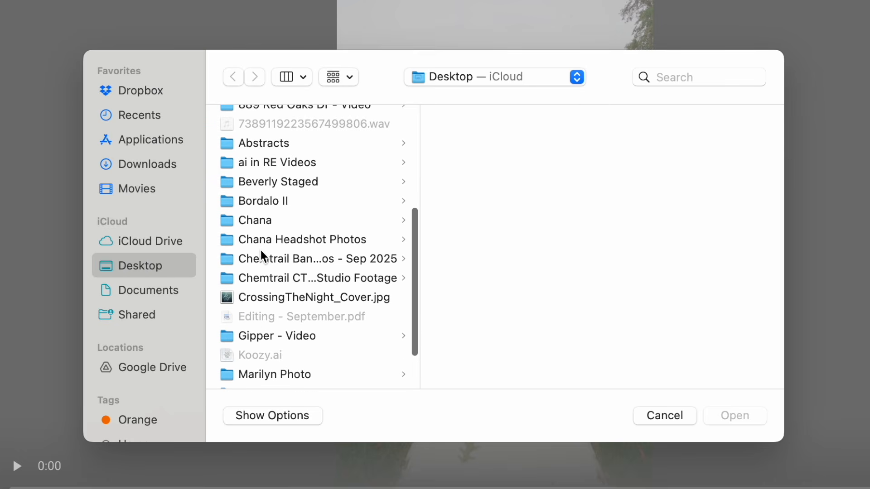
click(261, 163)
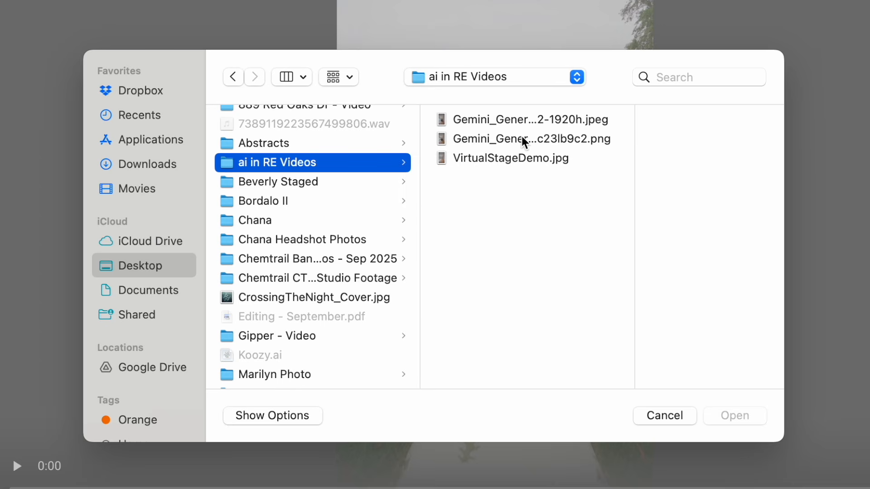
click(535, 155)
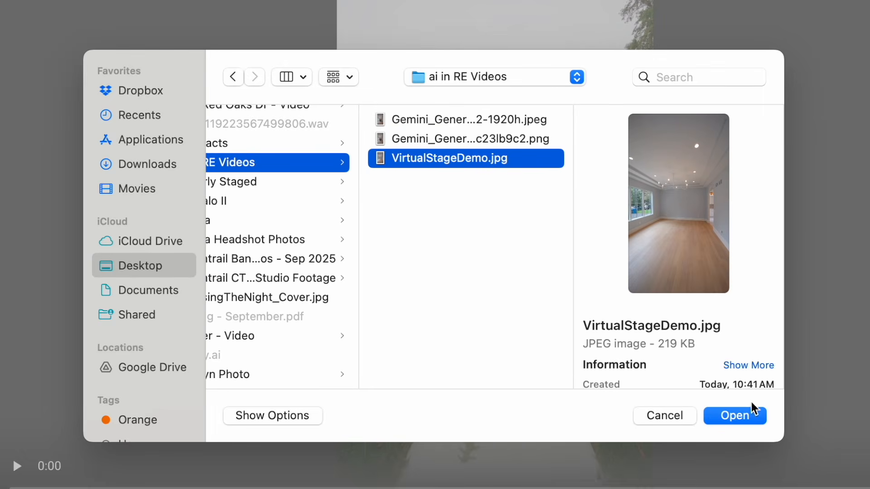
click(746, 422)
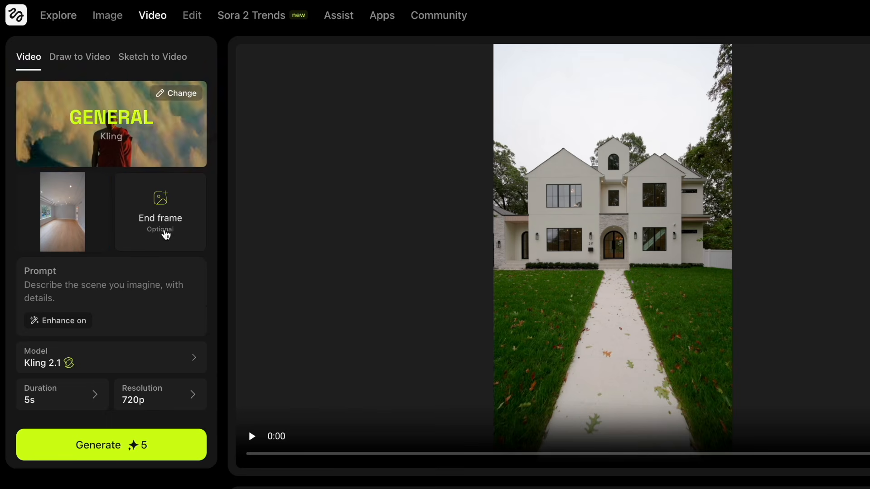
Load the upscaled staged dining room JPEG as the end frame.
click(171, 212)
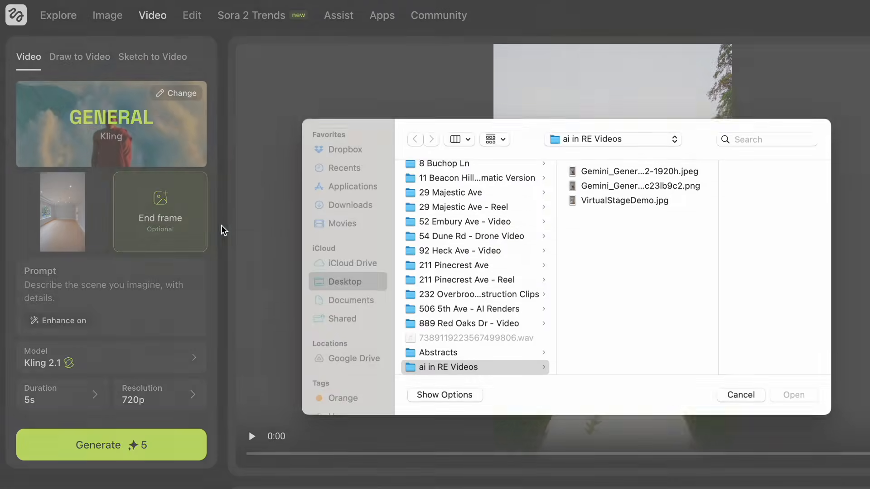
click(609, 189)
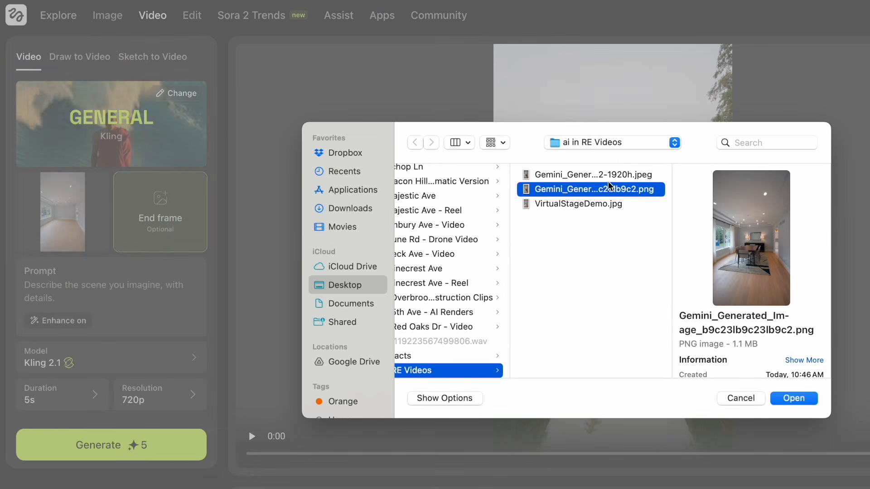
click(596, 178)
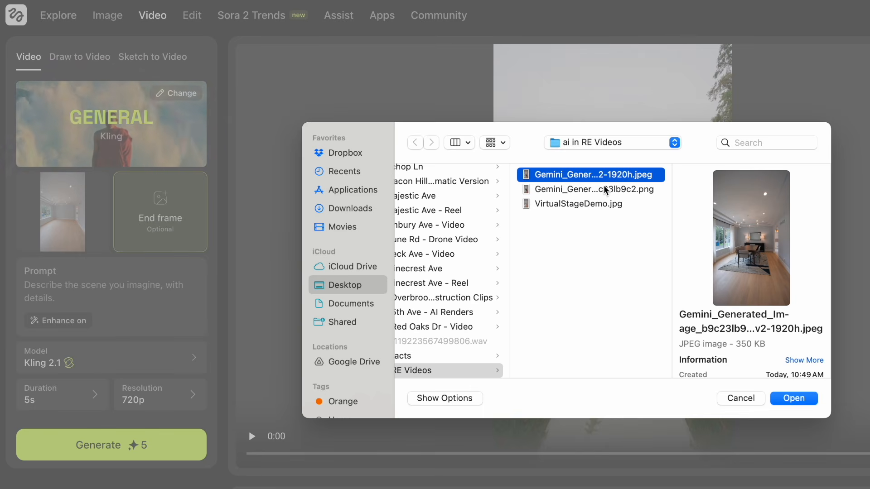
click(793, 398)
click(80, 292)
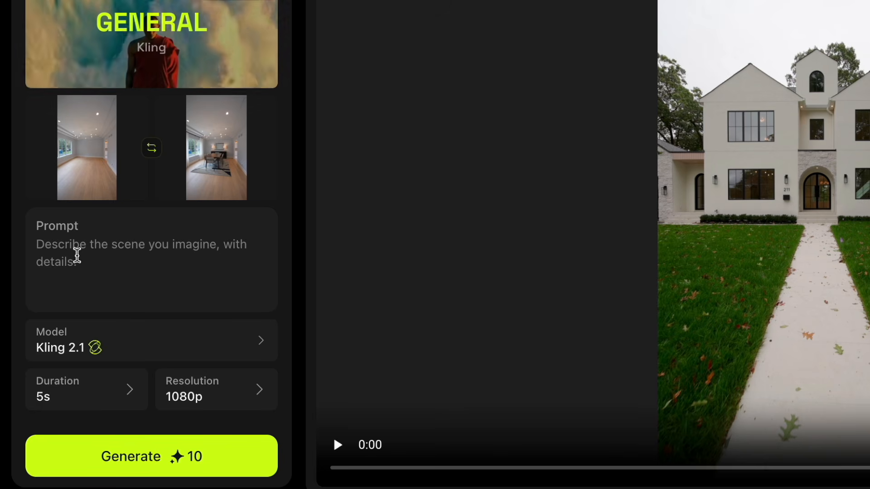
Enter 'Have the furniture come in one piece at a time.' as the video prompt.
text(Have the furniture)
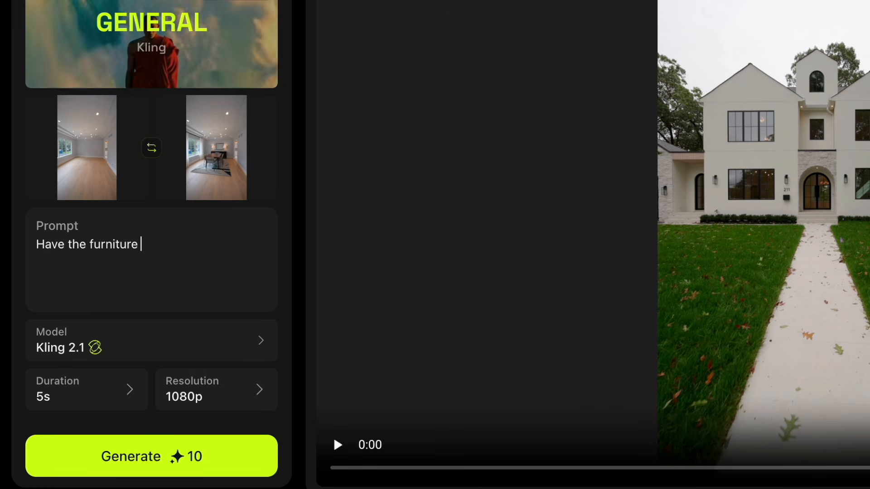
text(com)
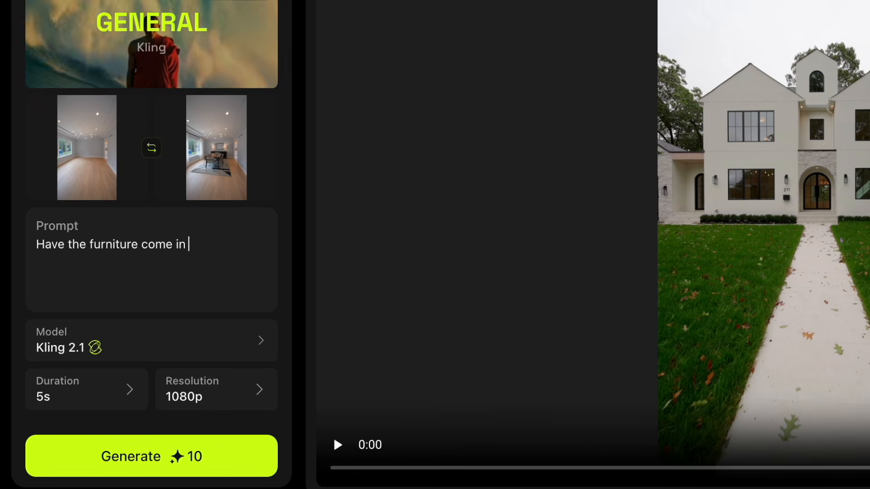
text(e in one piece )
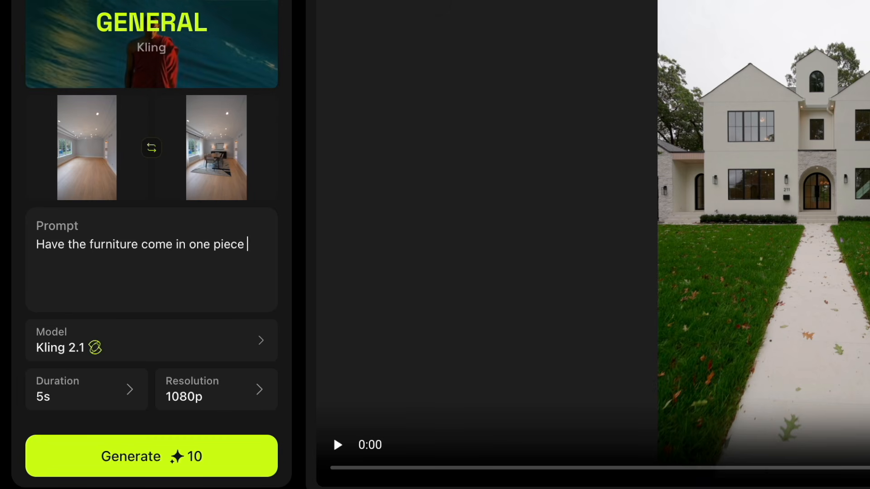
text(at a time.)
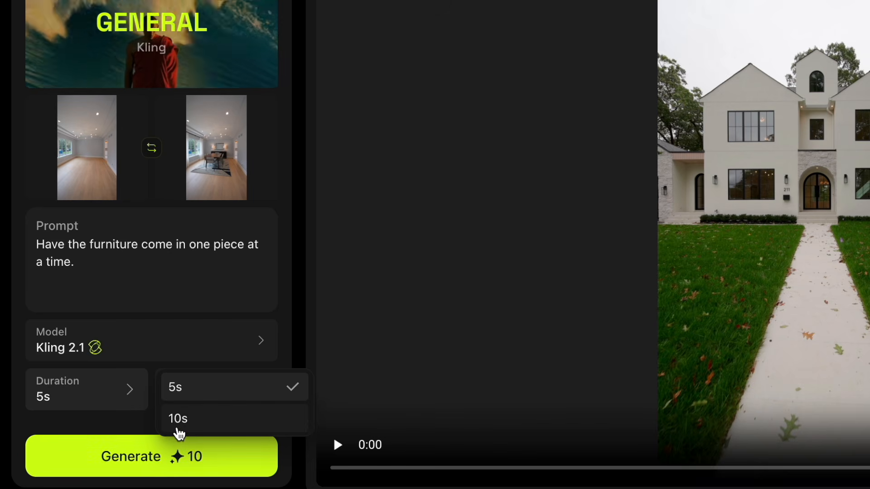
Set the video duration to 10 seconds.
click(183, 423)
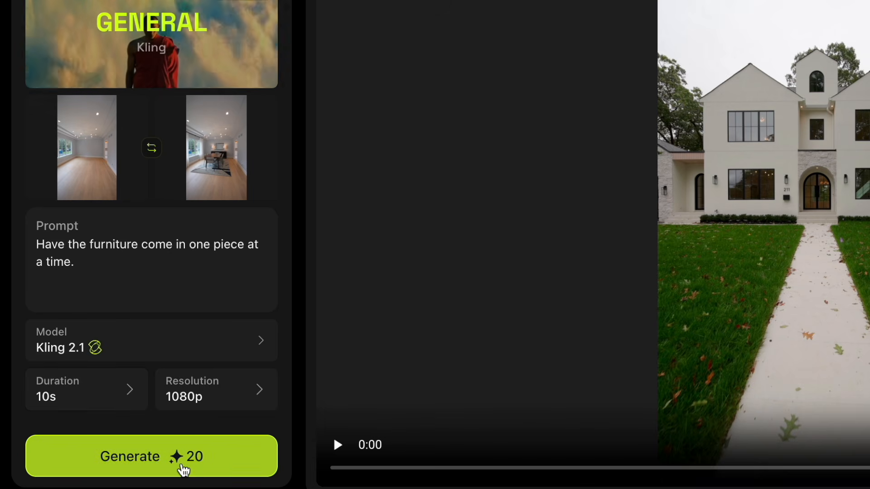
click(89, 388)
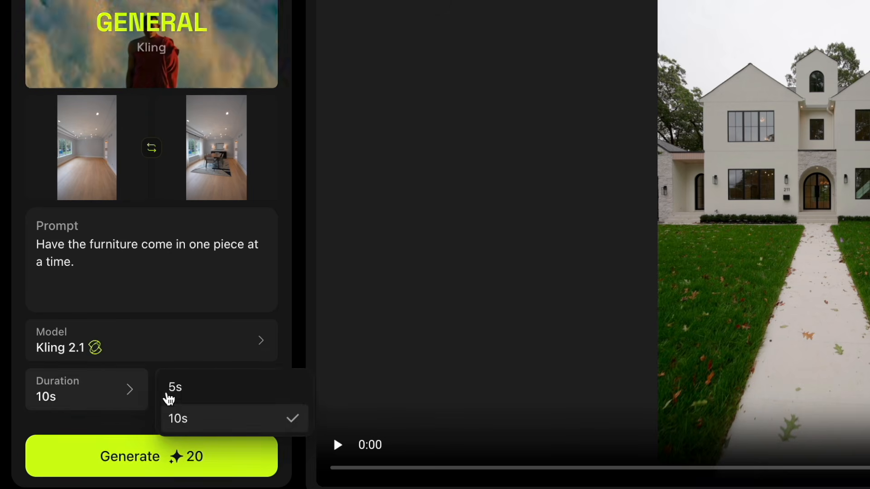
click(169, 392)
click(82, 388)
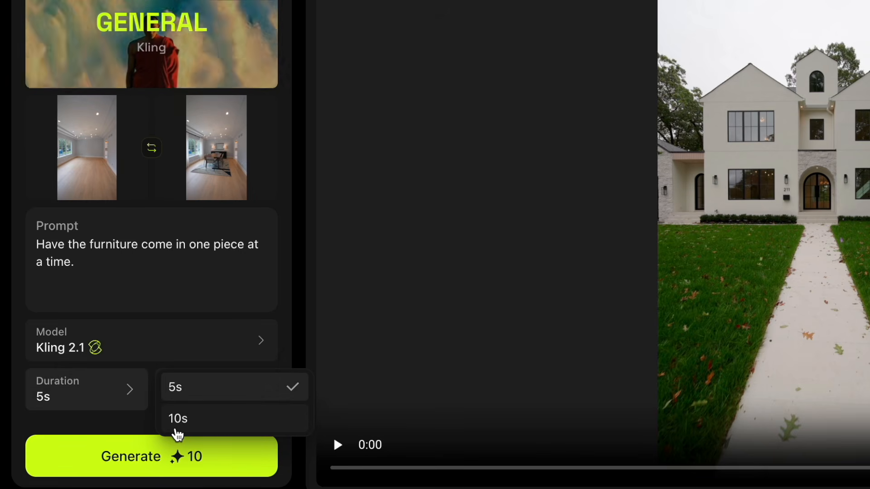
click(175, 430)
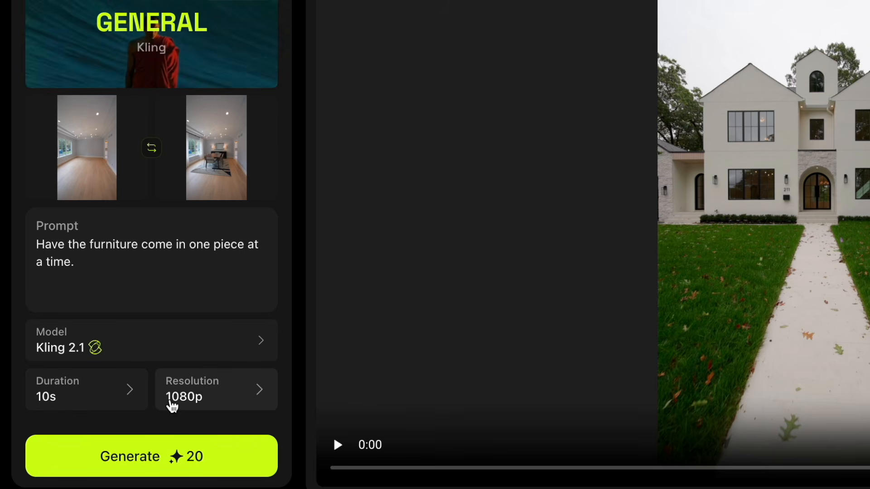
Set the video resolution to 1080p.
click(234, 401)
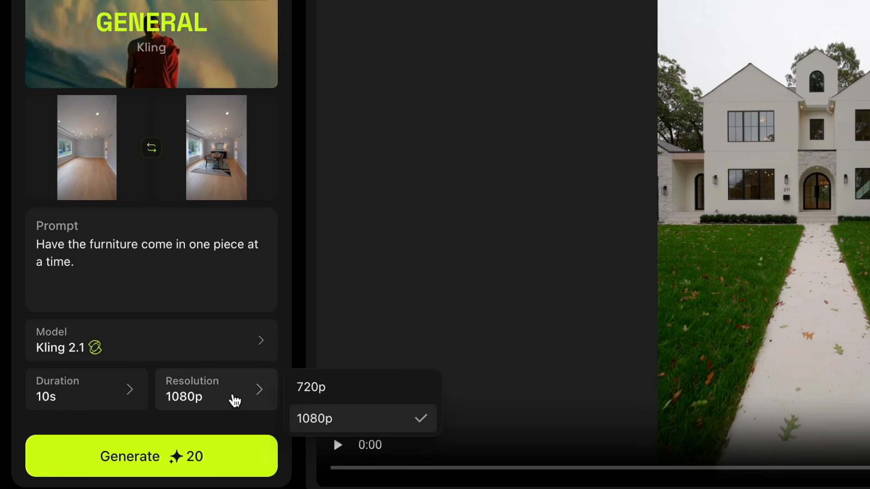
click(306, 394)
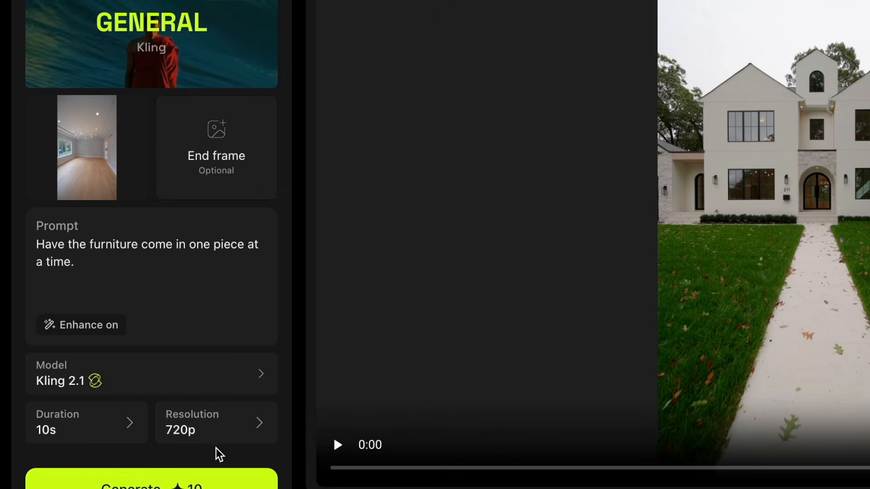
click(235, 434)
click(319, 449)
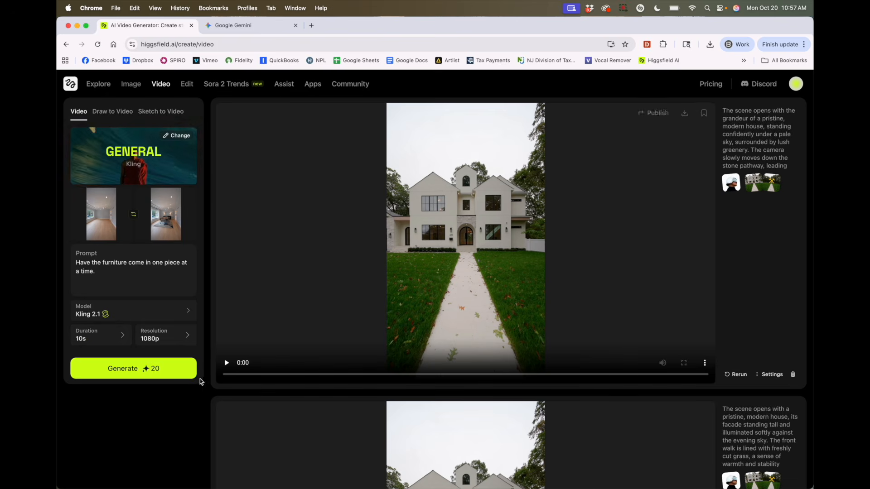
Generate the 10-second furnishing video and replay the finished clip.
click(121, 368)
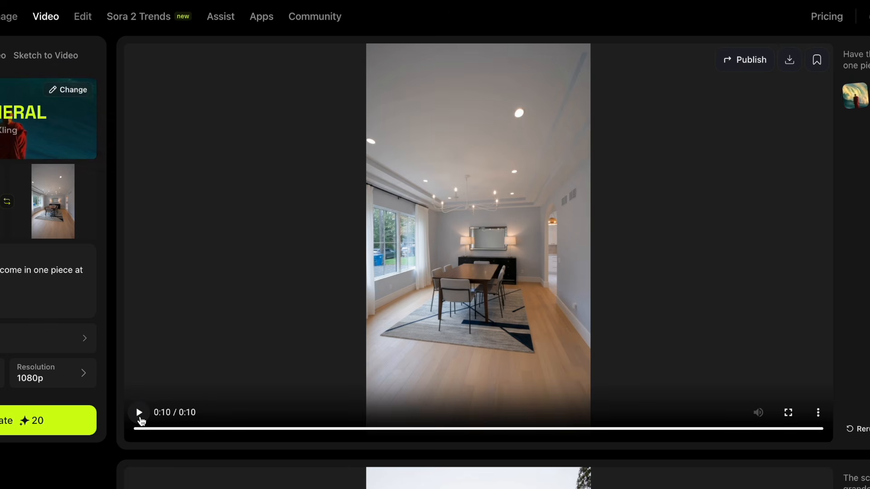
click(139, 413)
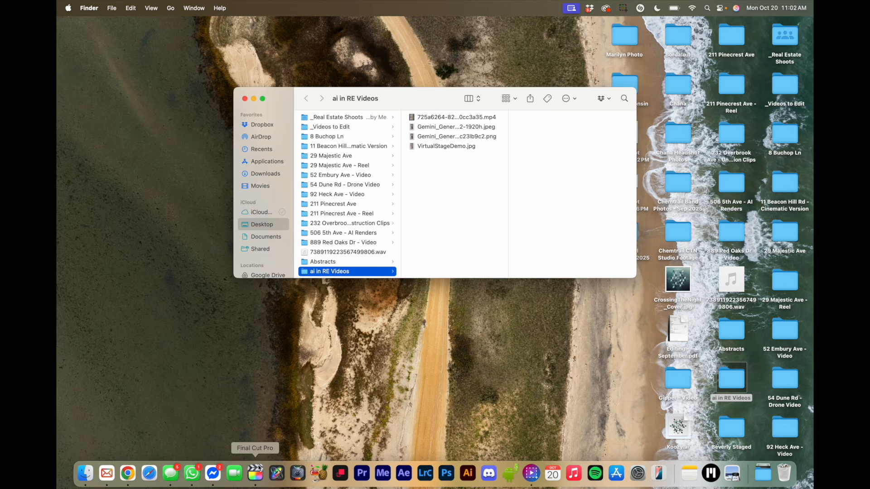
Drag the generated MP4 from Finder into the primary storyline between the MJB3949 clips and preview.
click(255, 472)
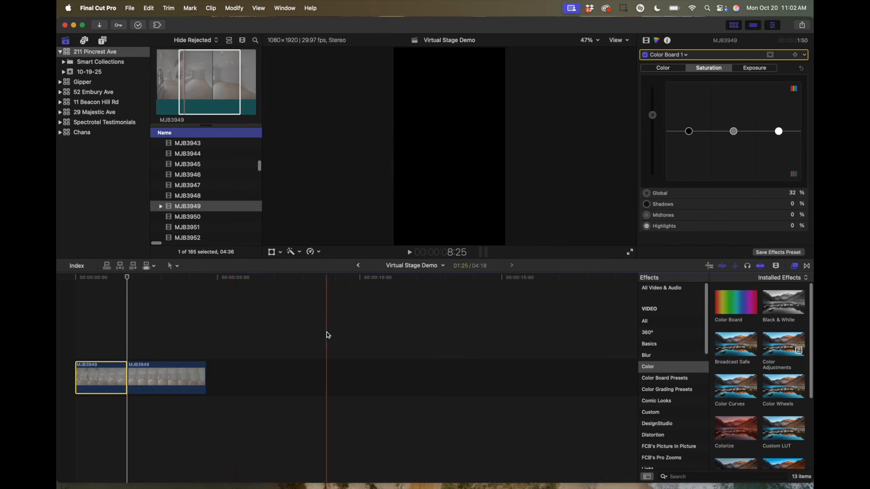
key(super+Tab)
click(281, 247)
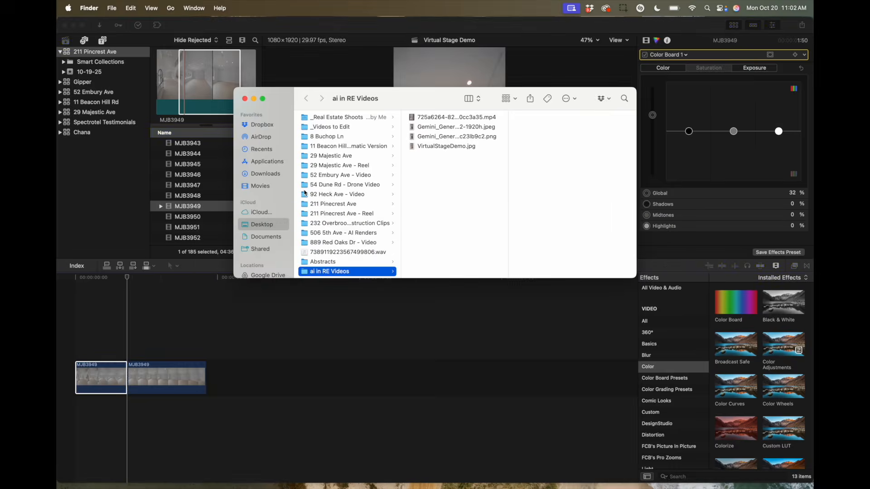
click(412, 119)
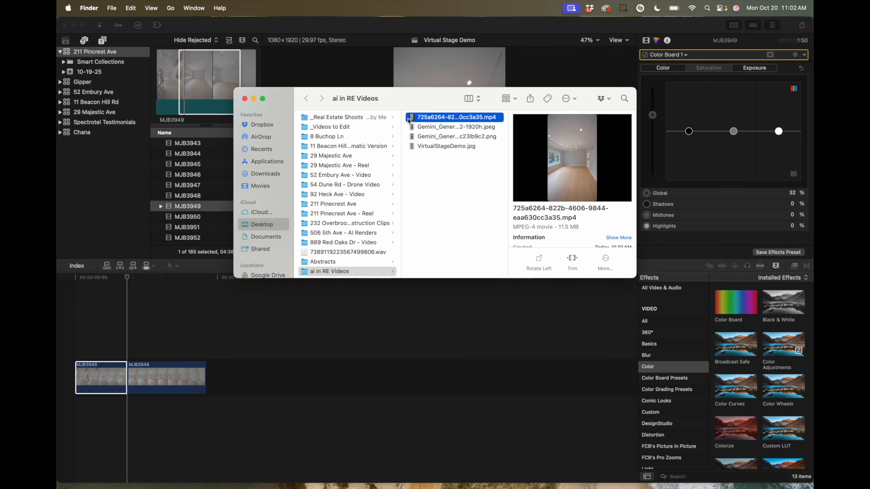
drag(412, 121, 149, 380)
click(182, 344)
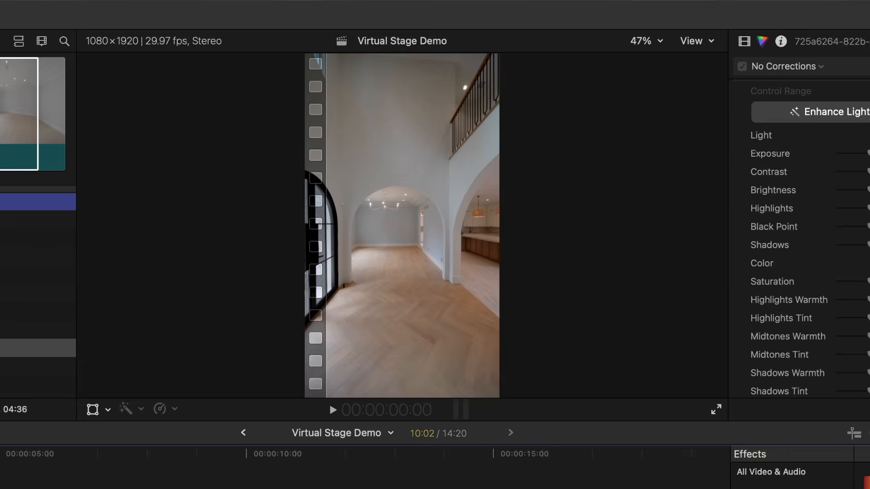
key(space)
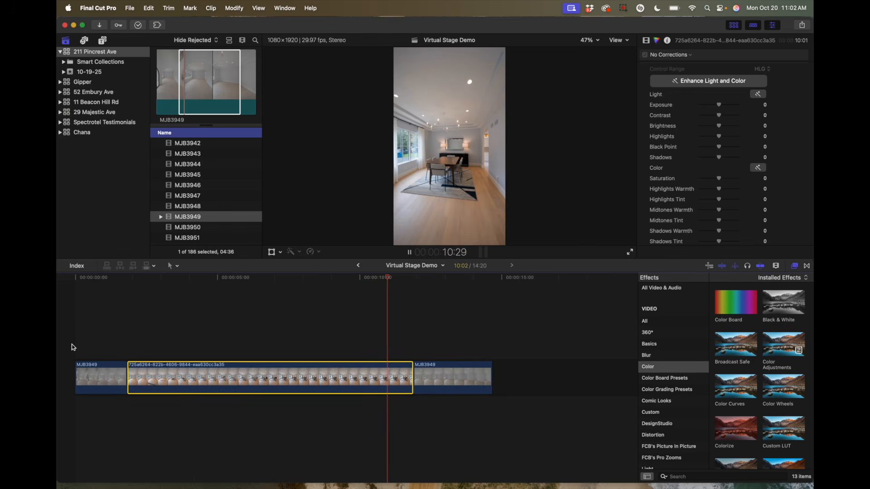
Trim both ends of the generated clip and retime it to Fast 2x (200%).
drag(410, 382, 336, 383)
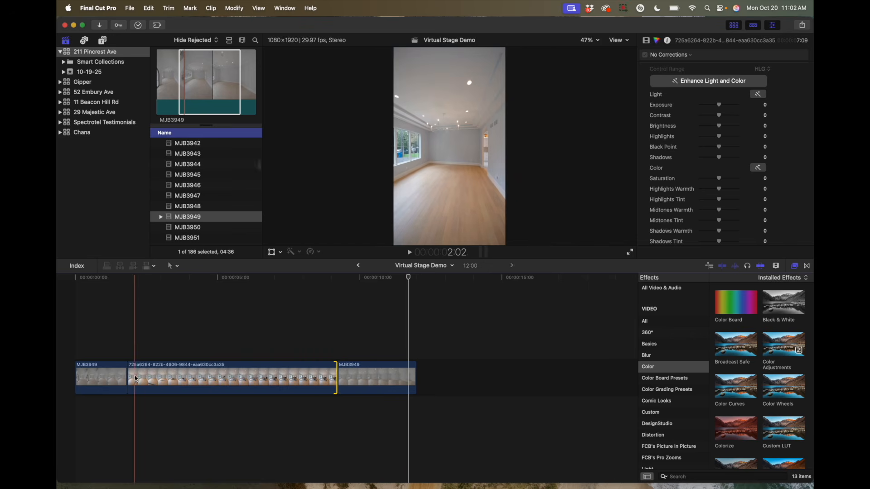
mouse_move(132, 379)
mouse_down()
mouse_move(155, 375)
mouse_move(149, 382)
mouse_up()
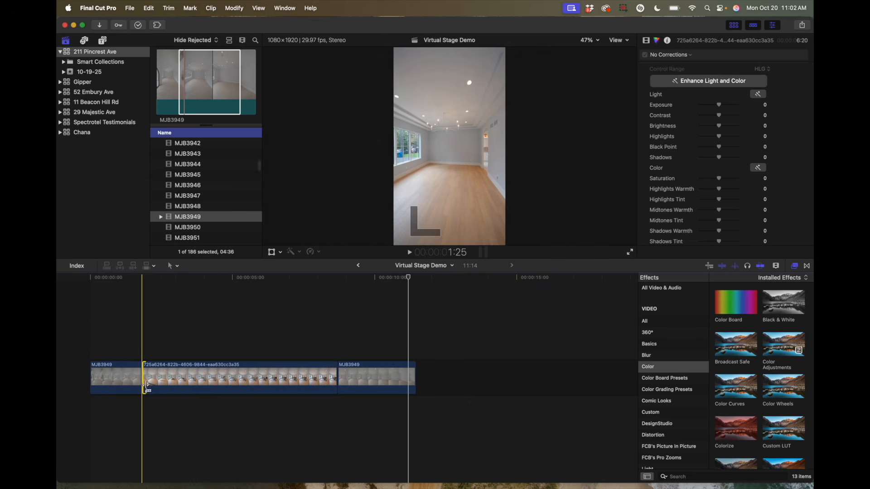
click(168, 381)
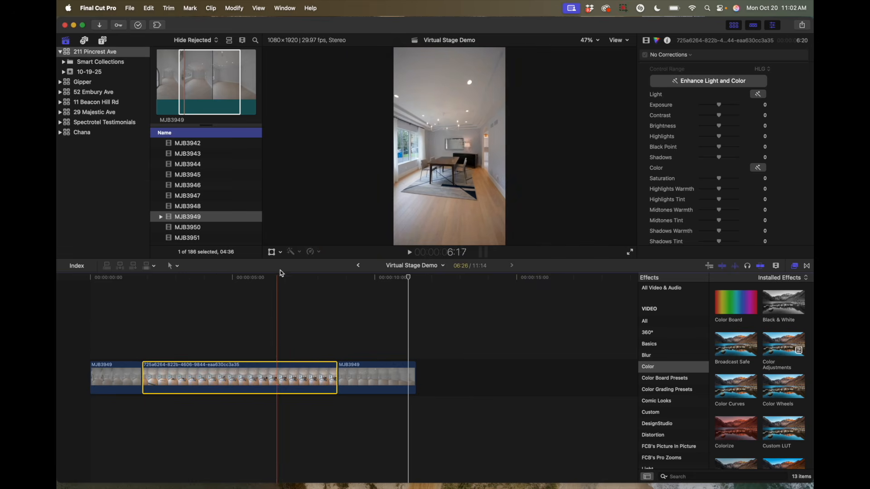
click(310, 252)
mouse_move(314, 283)
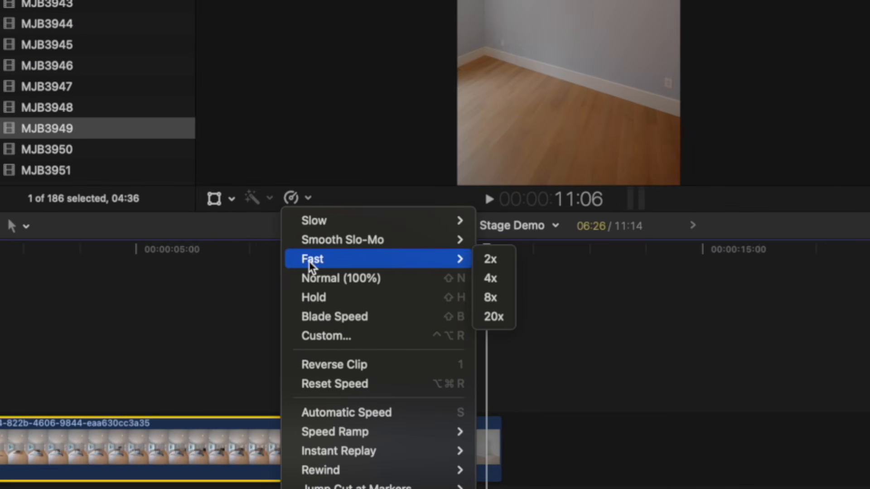
click(480, 258)
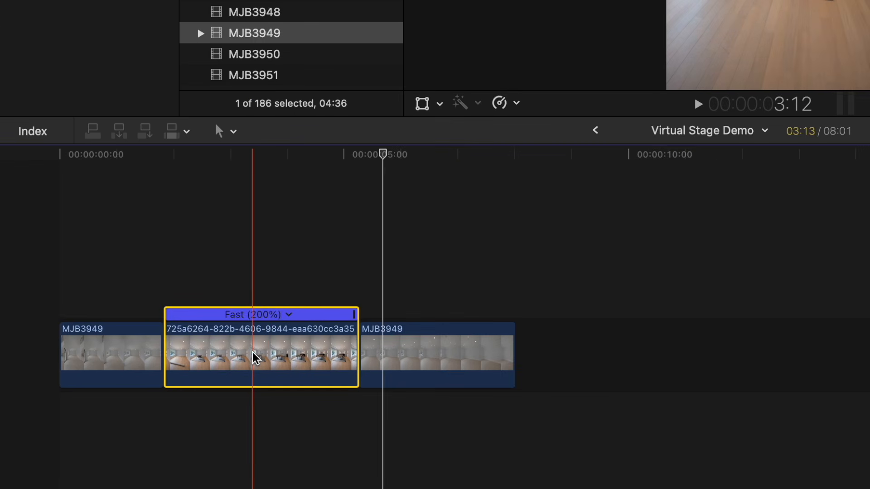
Option-drag a copy of the fast clip directly after it and select the copy.
drag(253, 358, 443, 356)
click(400, 288)
click(394, 351)
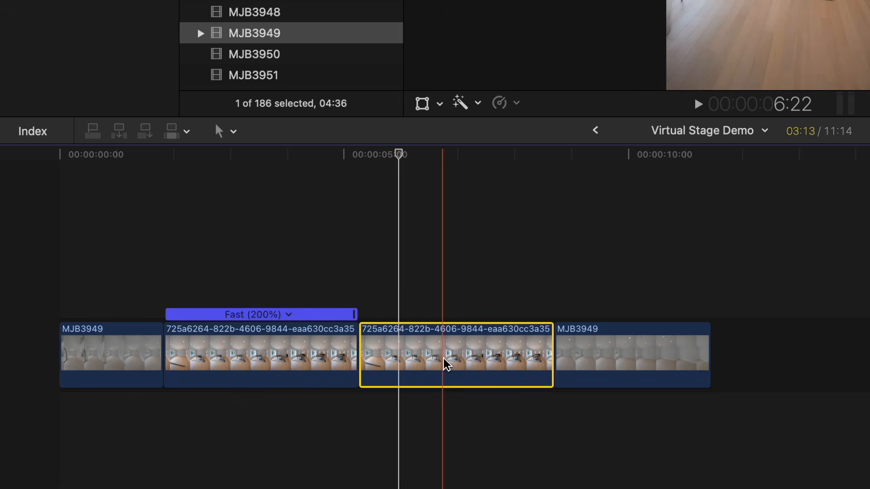
click(516, 103)
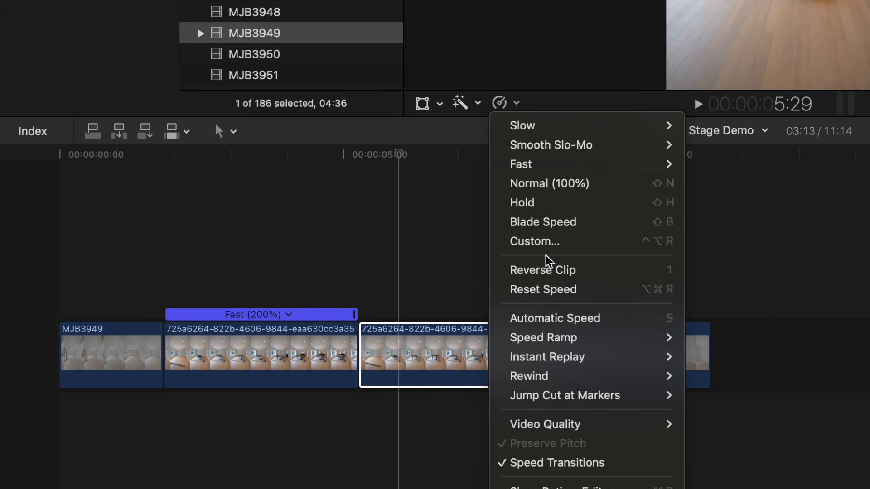
click(551, 271)
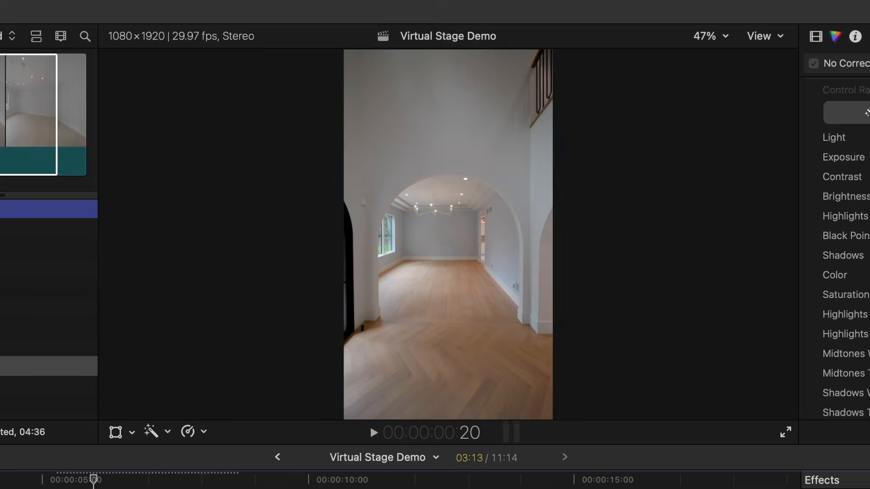
key(space)
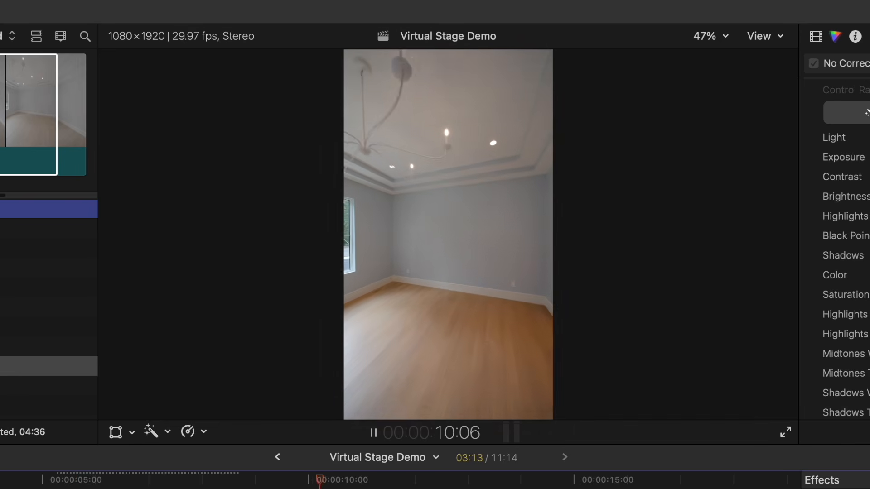
key(space)
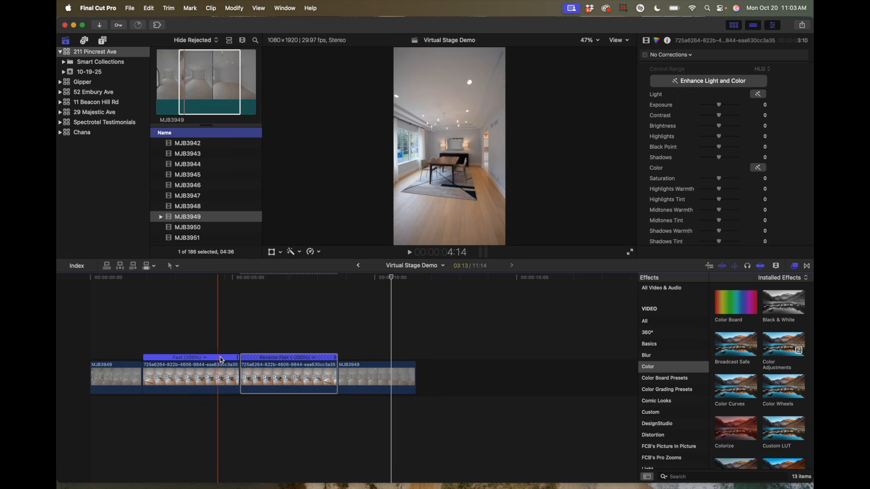
click(152, 327)
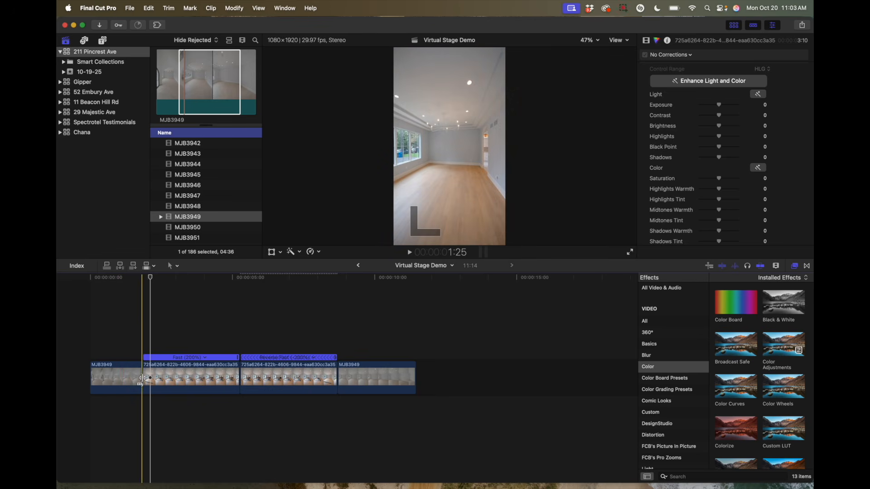
click(119, 325)
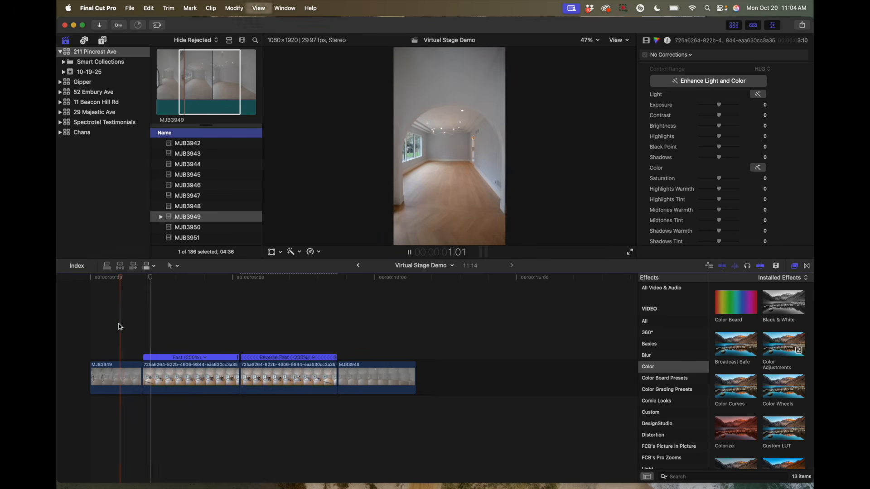
key(space)
key(space)
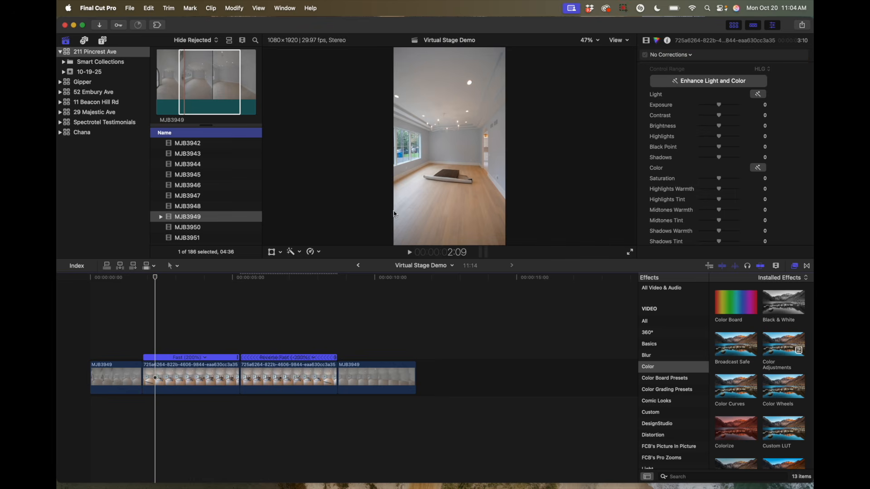
click(169, 278)
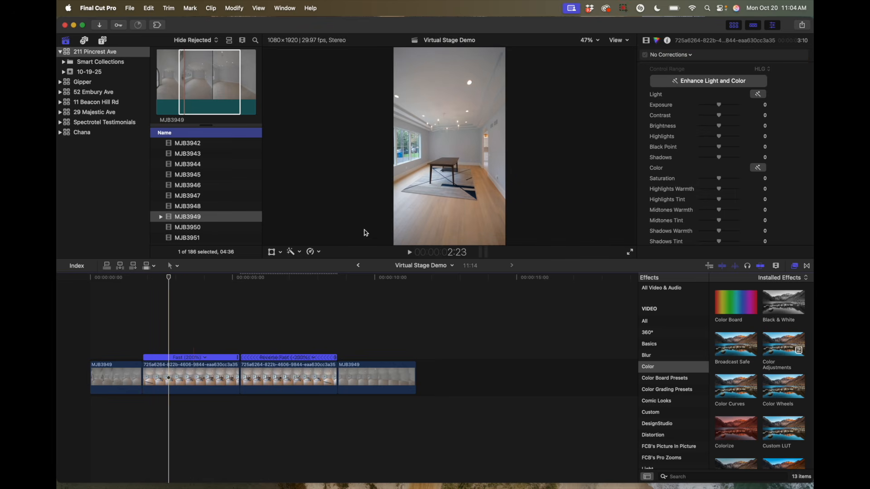
click(126, 284)
key(space)
key(space)
click(152, 277)
drag(153, 277, 171, 277)
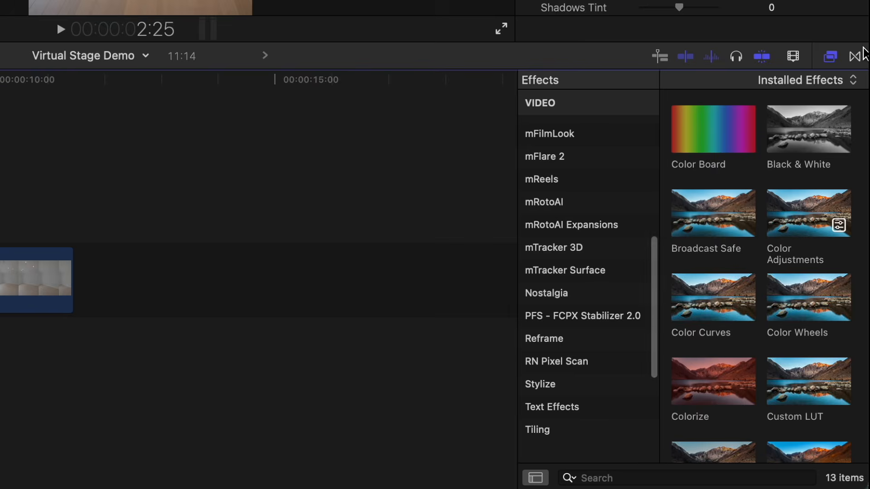
Place Flash transitions from the Transitions browser on the clip edit points.
click(862, 51)
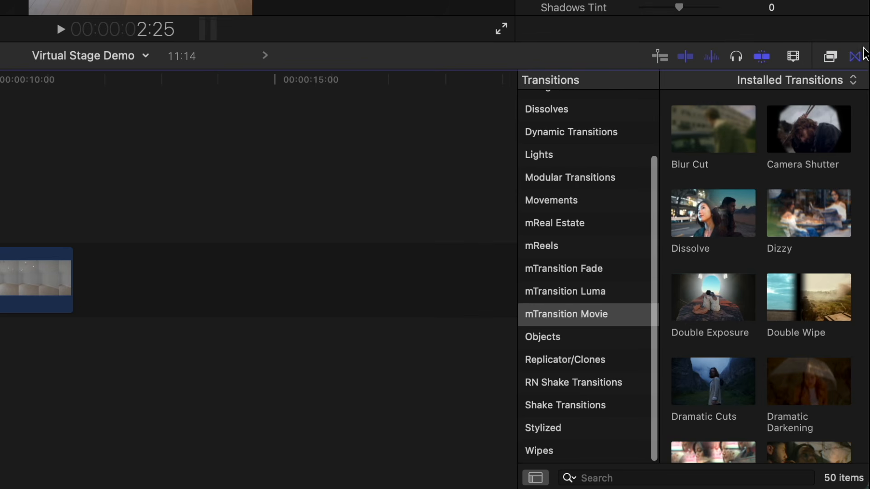
scroll(672, 297, down, 8)
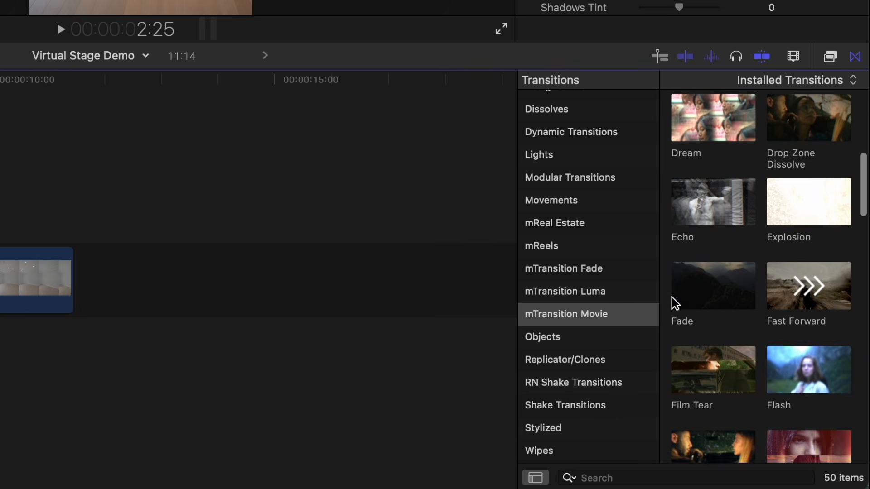
scroll(672, 299, down, 3)
drag(810, 299, 0, 279)
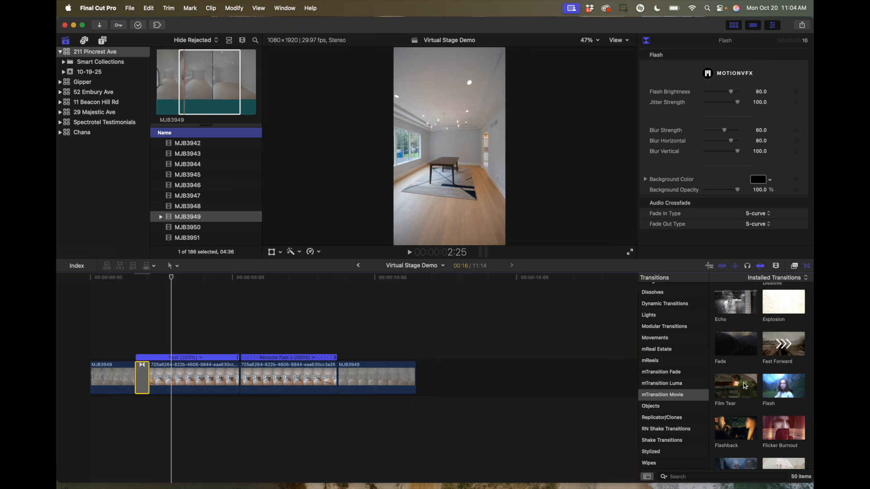
drag(768, 385, 333, 386)
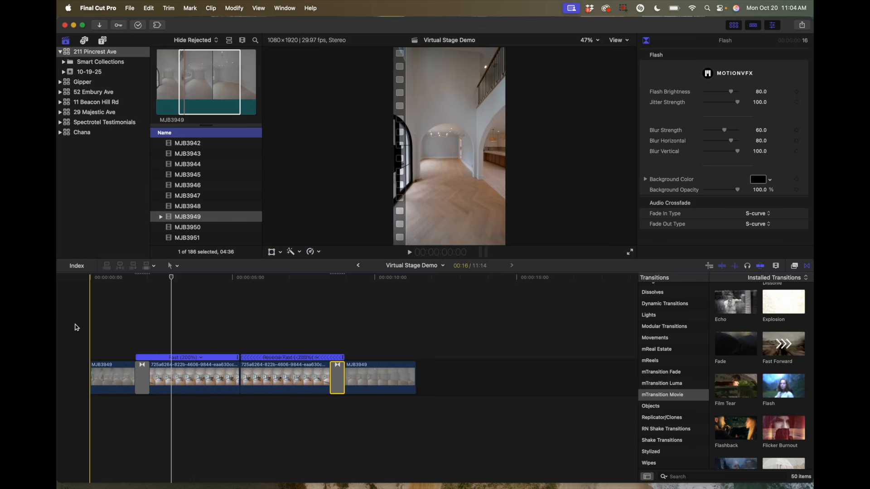
Play back to check, then select all clips and make a compound clip with Option-G.
key(space)
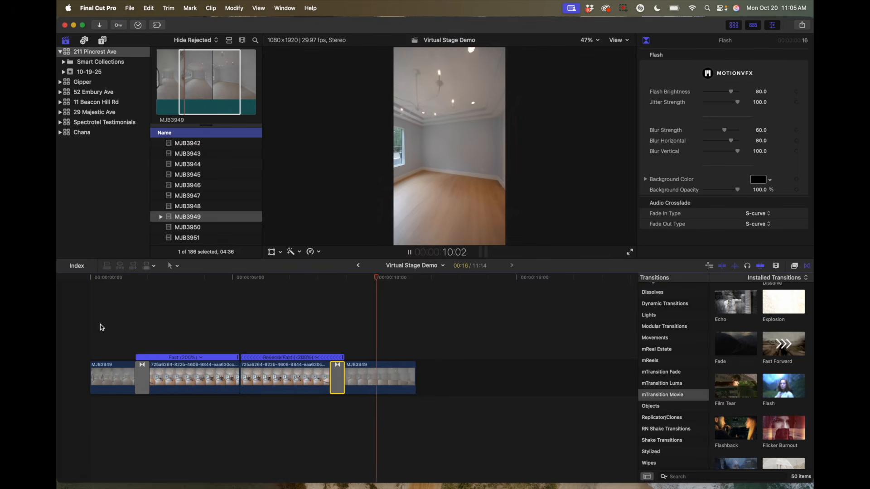
key(space)
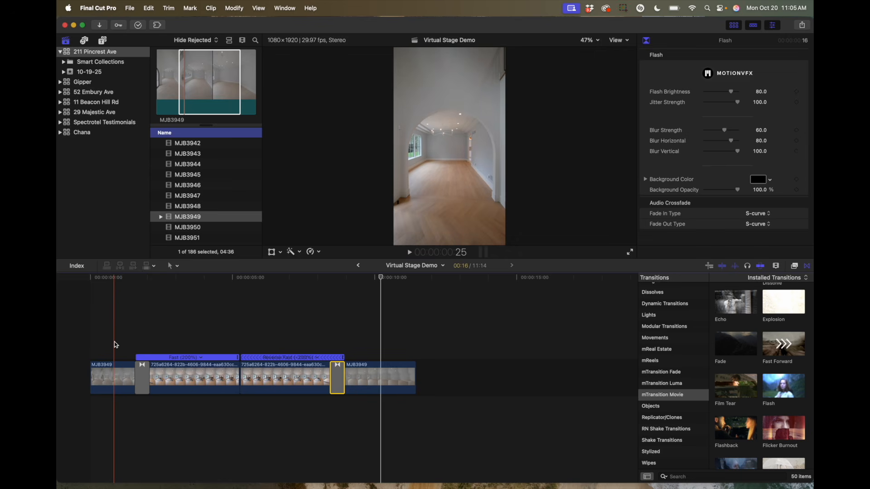
drag(114, 337, 342, 359)
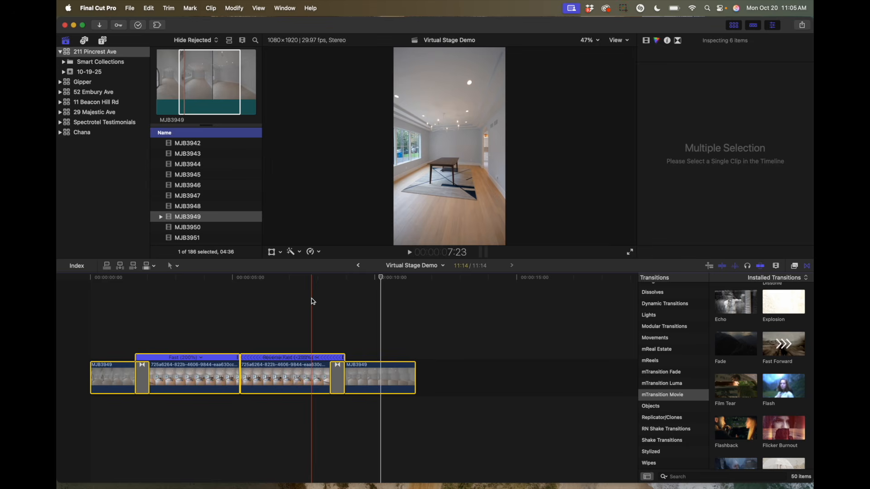
key(alt+g)
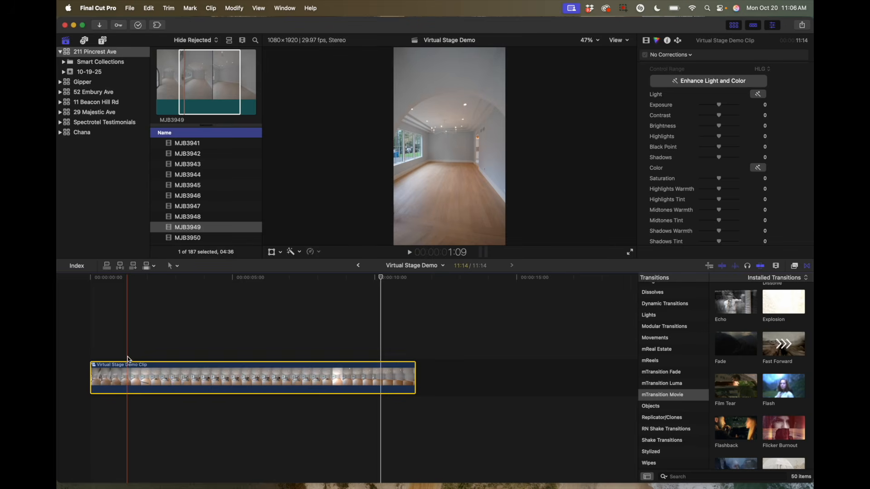
Deselect the clip and play the compound clip from the start to preview the flashes.
click(135, 341)
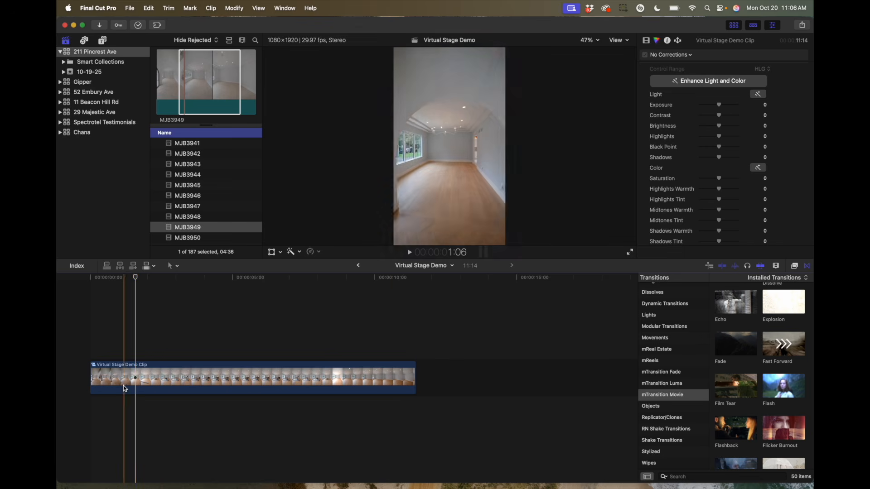
key(space)
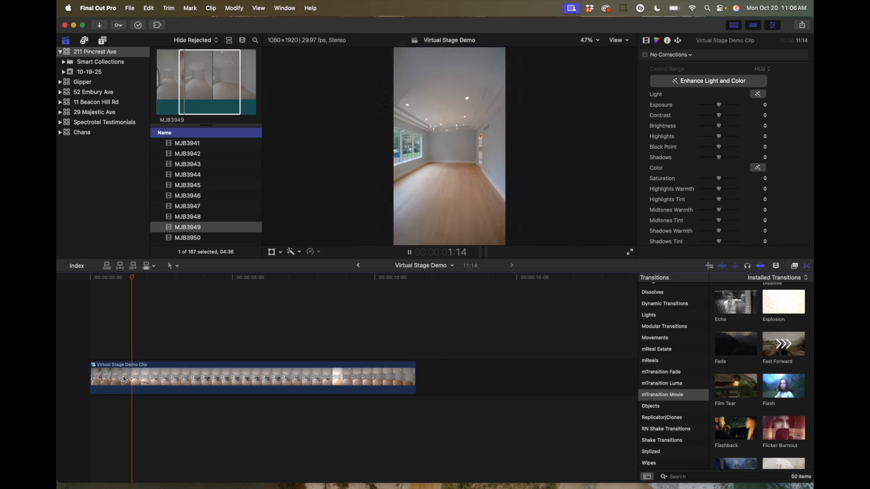
key(space)
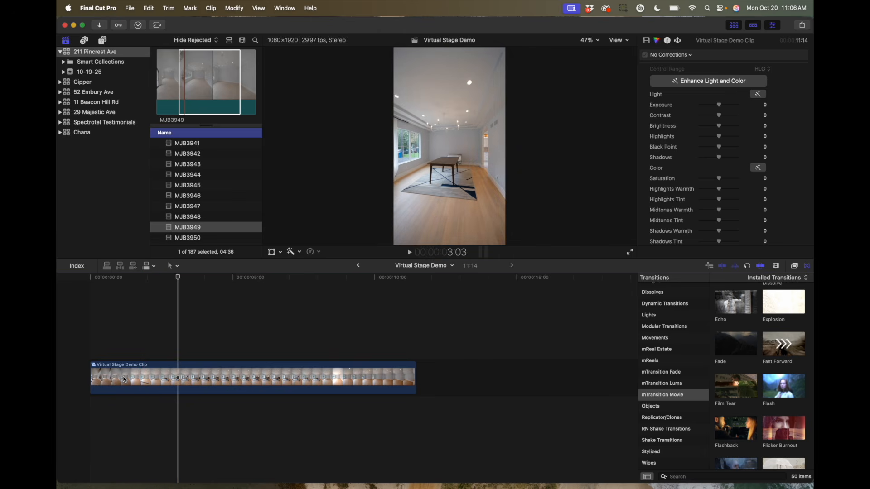
Step frame by frame to the first flash's brightest frame at 1:20.
click(142, 278)
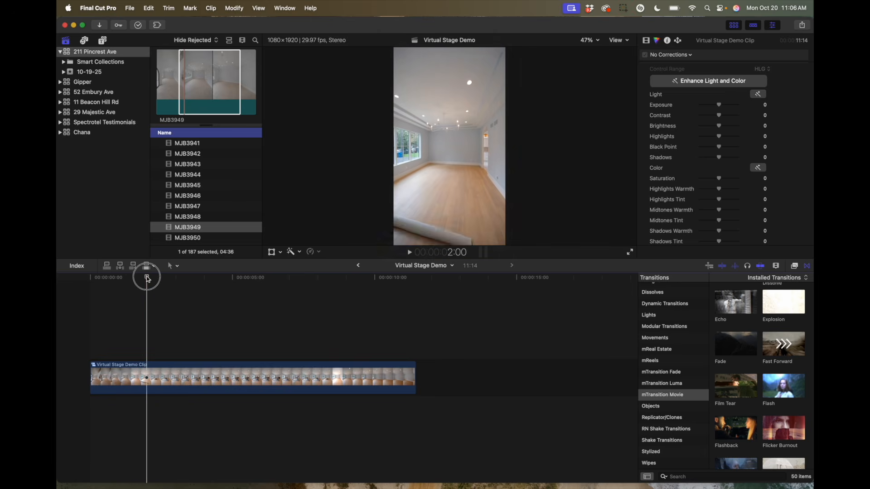
drag(142, 279, 138, 279)
key(Right)
key(Right)
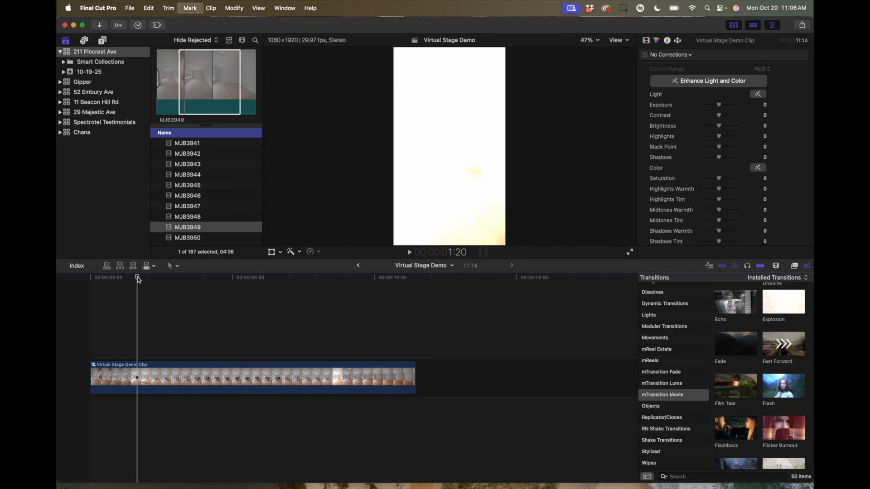
key(Right)
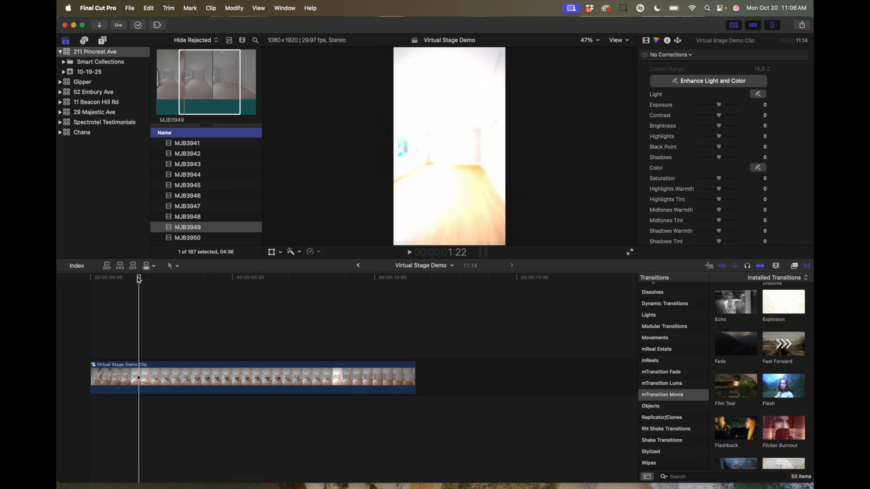
key(Left)
key(Left)
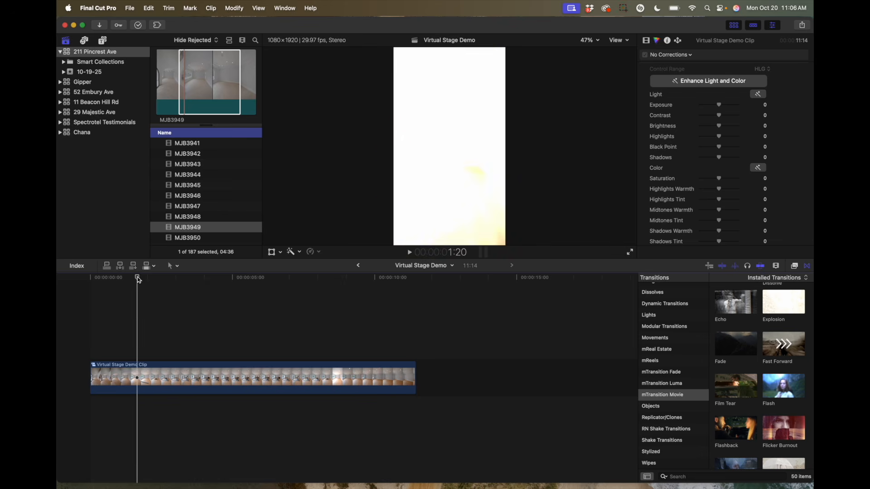
key(Right)
key(Right)
key(Left)
key(Left)
key(Left)
key(Right)
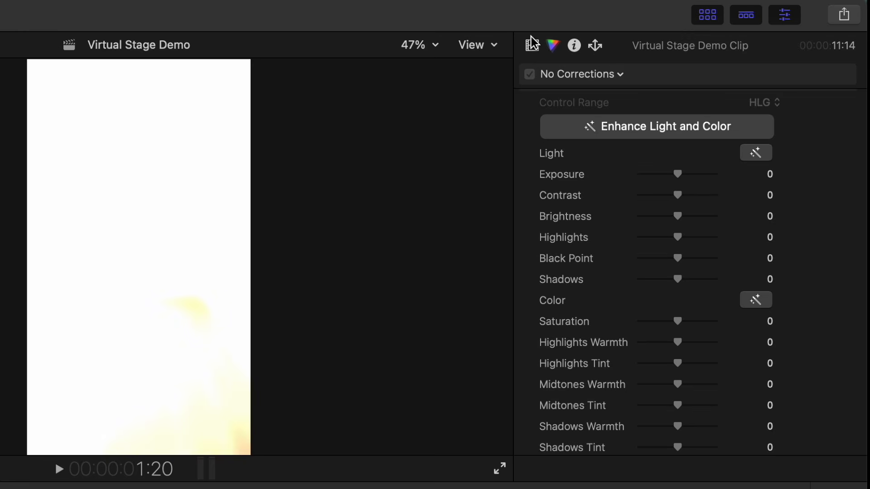
In the Video inspector, add a Scale keyframe at 1:20, then move the playhead to the 8:16 flash.
click(532, 39)
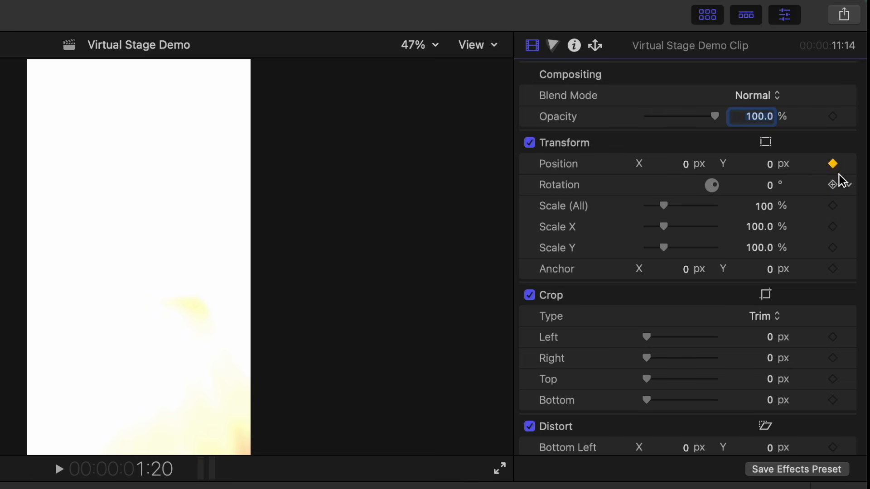
click(835, 208)
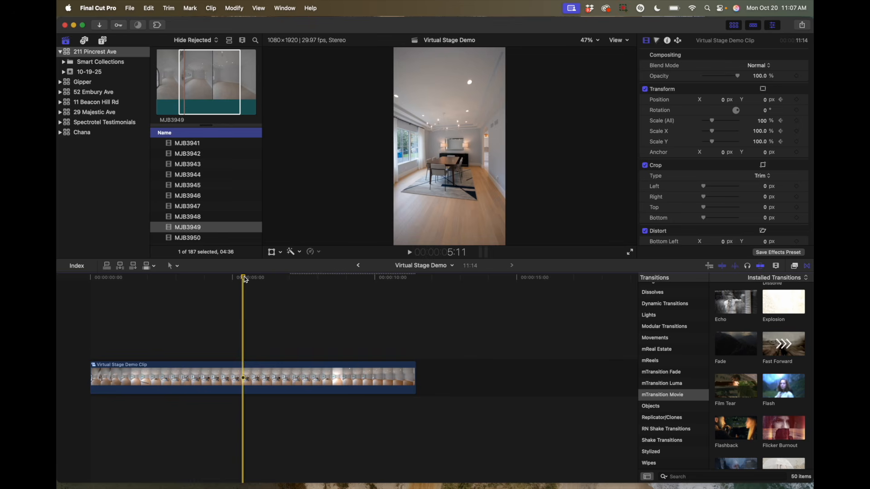
drag(245, 279, 334, 281)
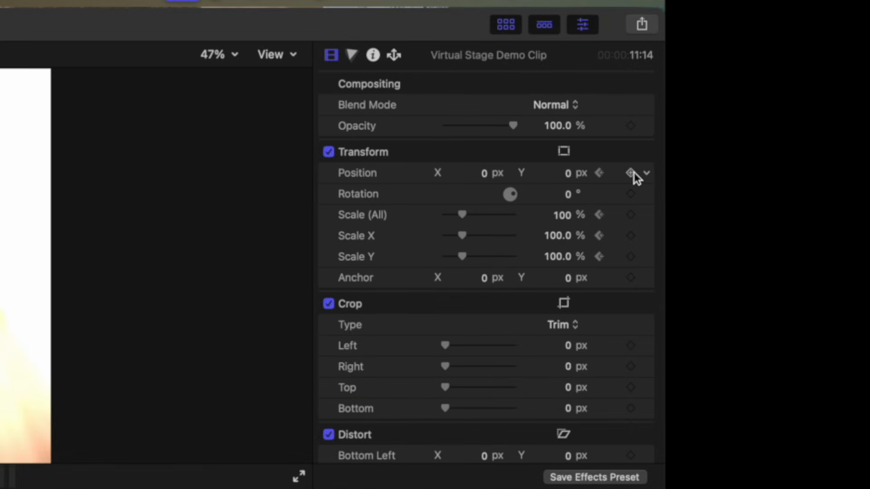
Add Position and Scale keyframes at the 8:16 flash, then move the playhead to 5:06.
click(631, 173)
click(631, 215)
drag(167, 341, 240, 308)
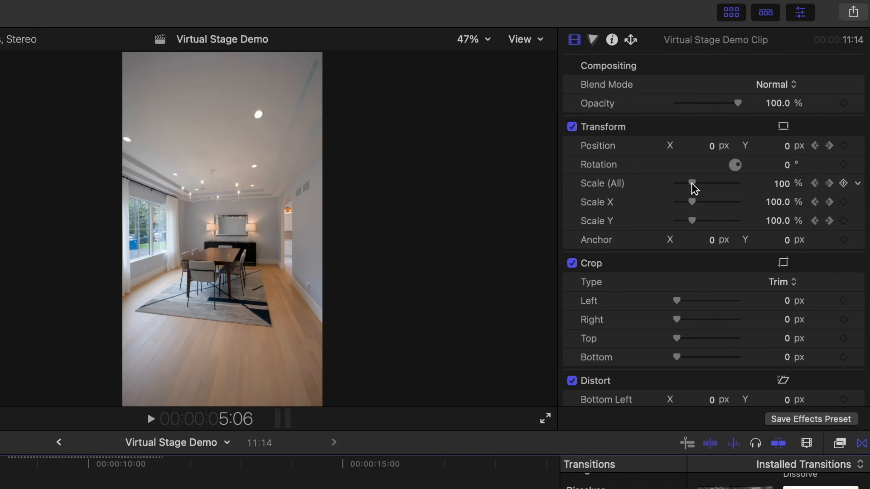
Raise the Scale at 5:06 from 119% to about 130%, enlarging the staged room.
drag(695, 186, 707, 185)
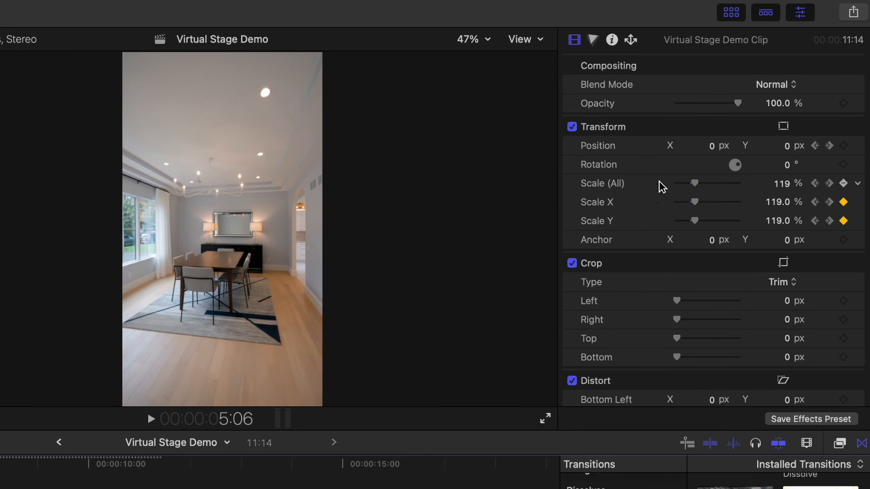
drag(695, 188, 696, 188)
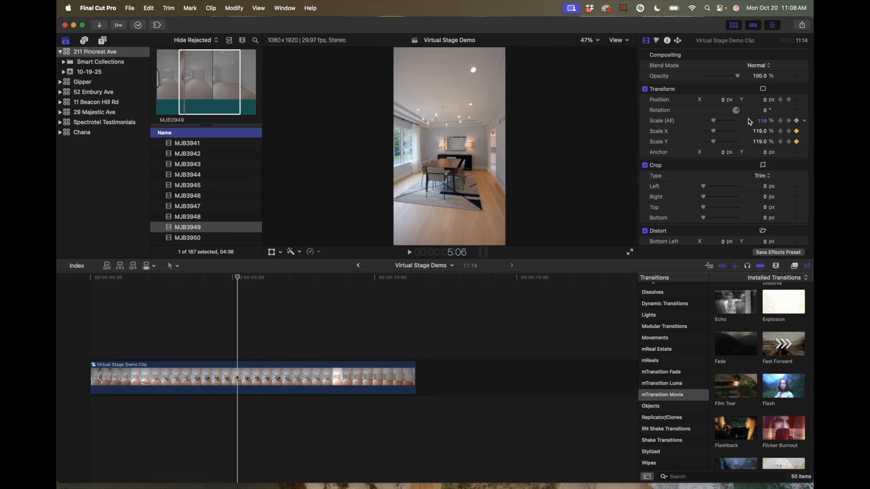
drag(715, 122, 717, 121)
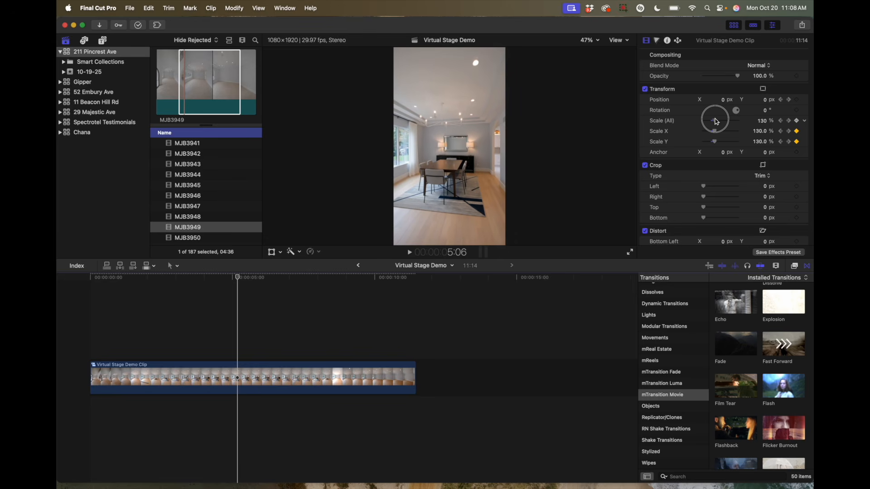